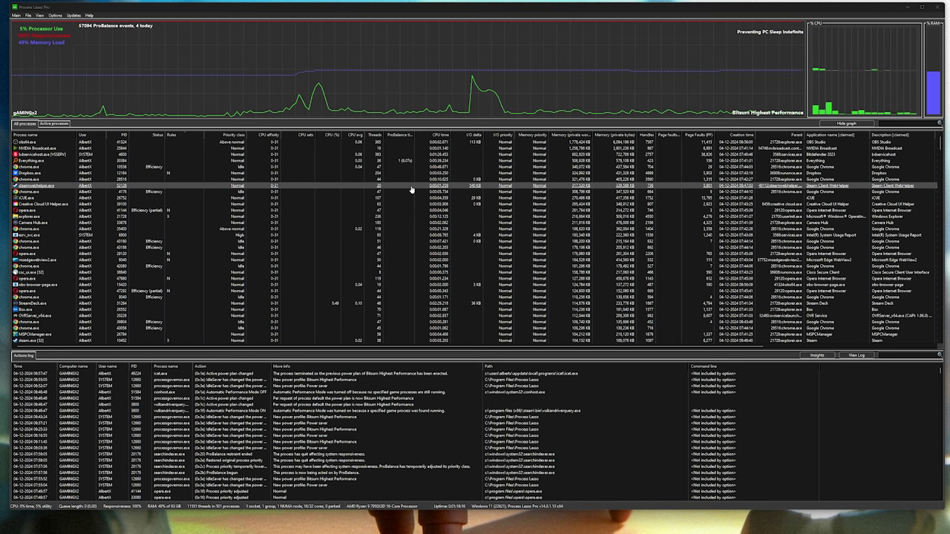
left_click(378, 173)
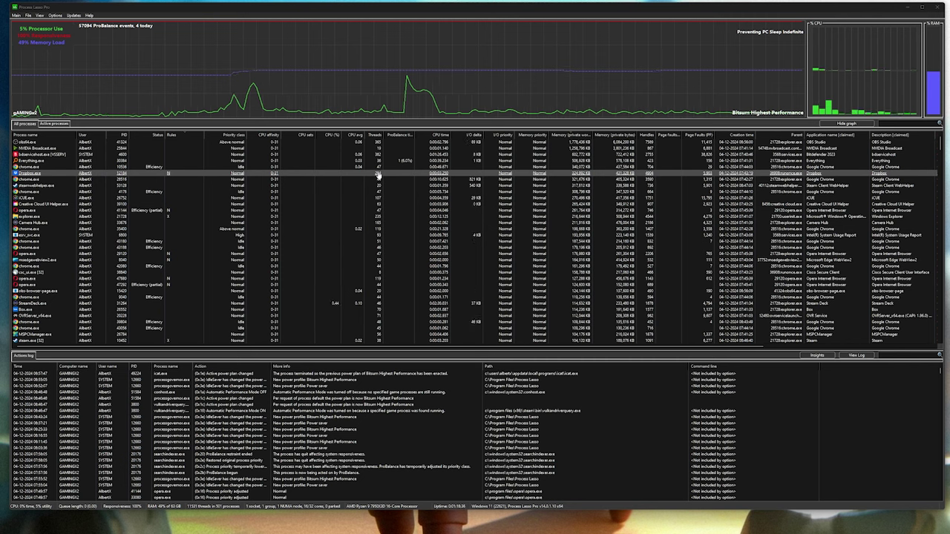
mouse_move(167, 99)
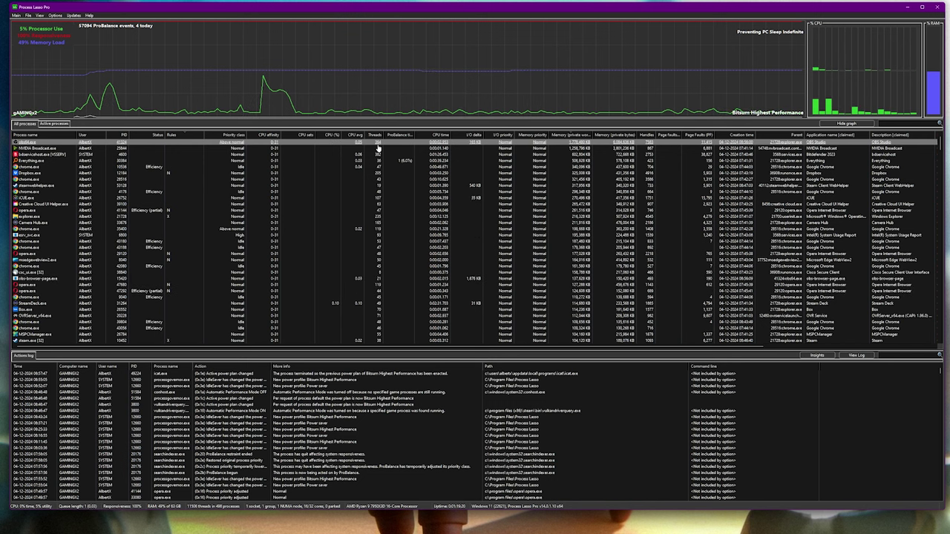
left_click(377, 180)
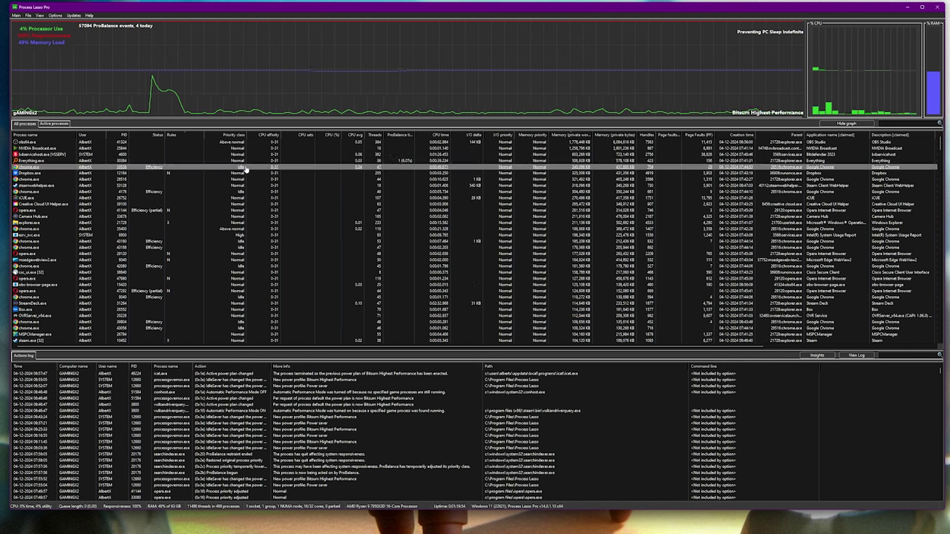
Open the current CPU affinity selection for the topmost chrome.exe process and clear all selected CPUs.
right_click(251, 171)
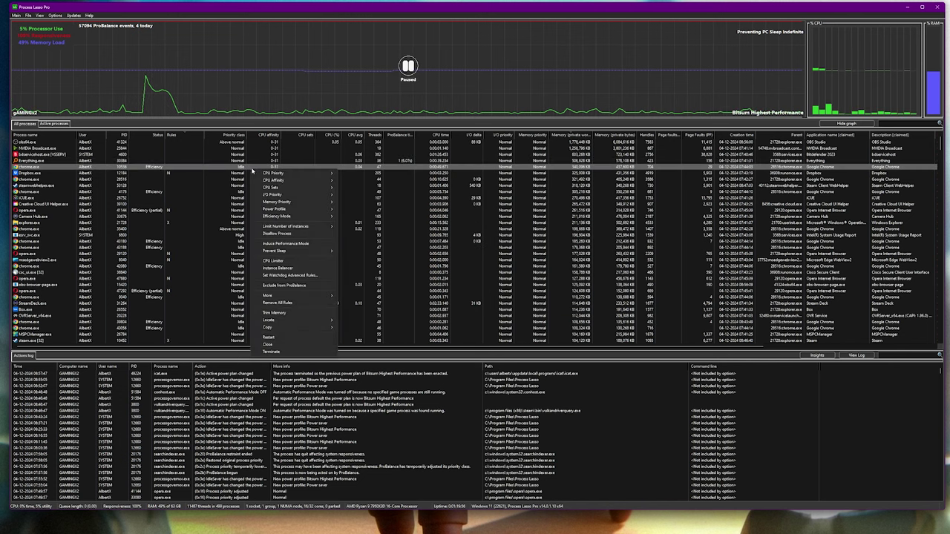
mouse_move(261, 173)
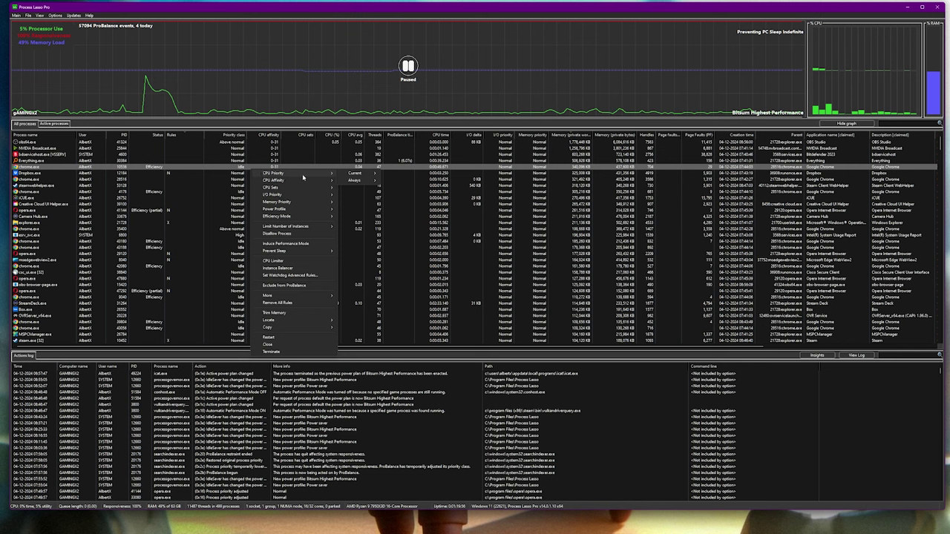
mouse_move(357, 174)
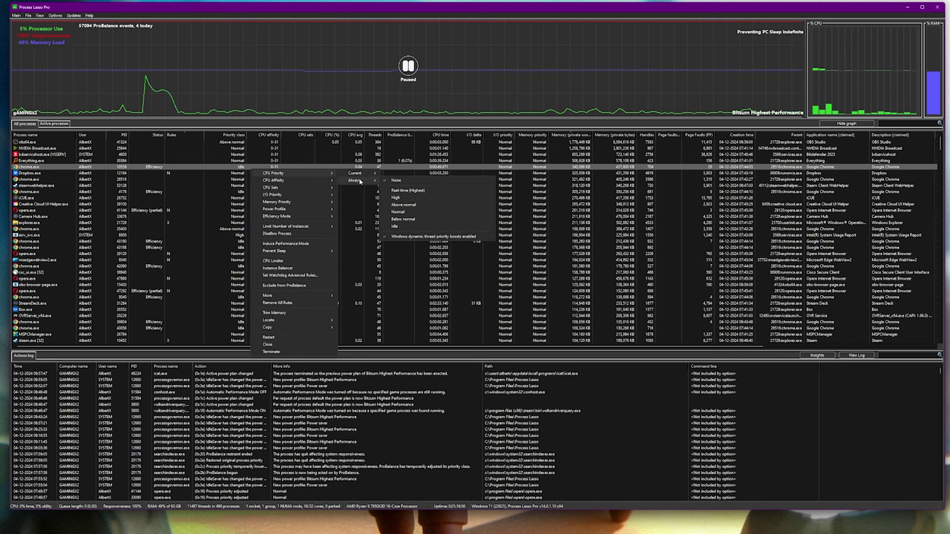
mouse_move(302, 180)
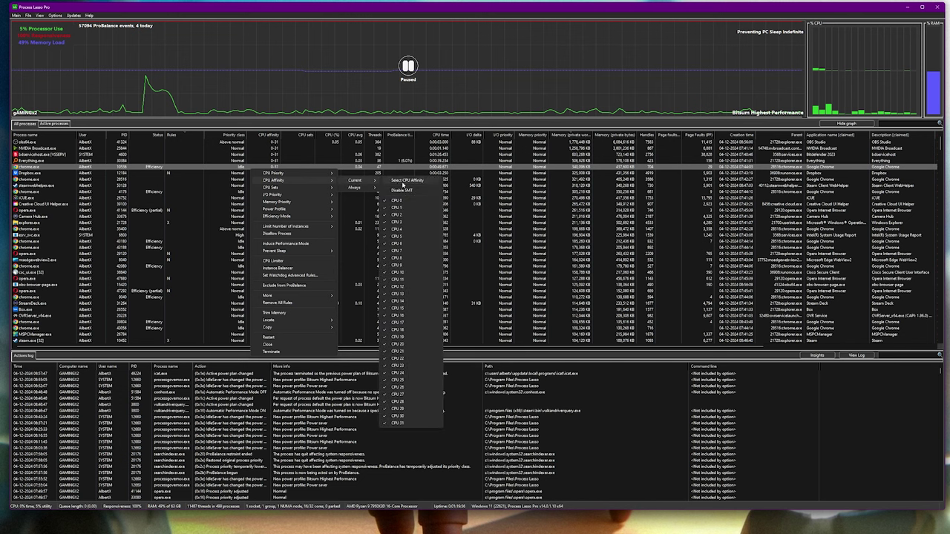
left_click(403, 182)
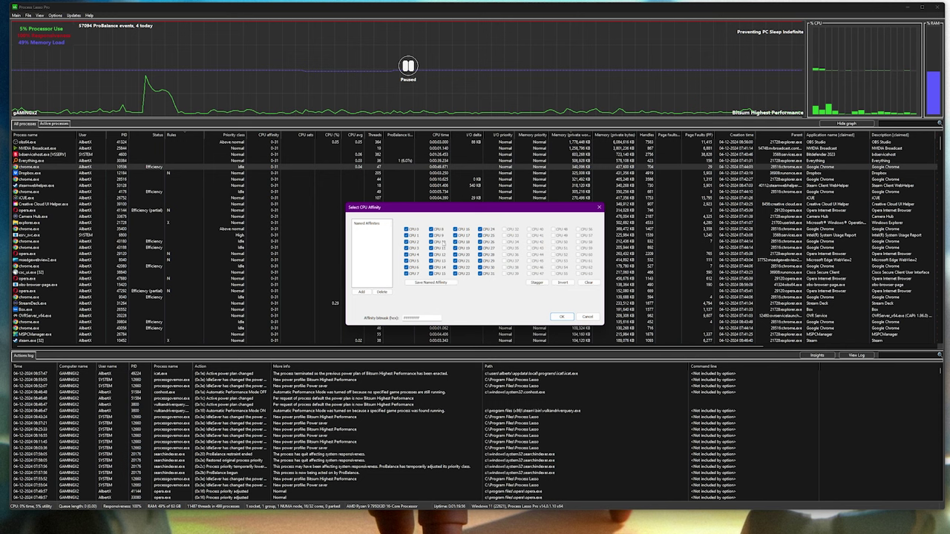
left_click(588, 283)
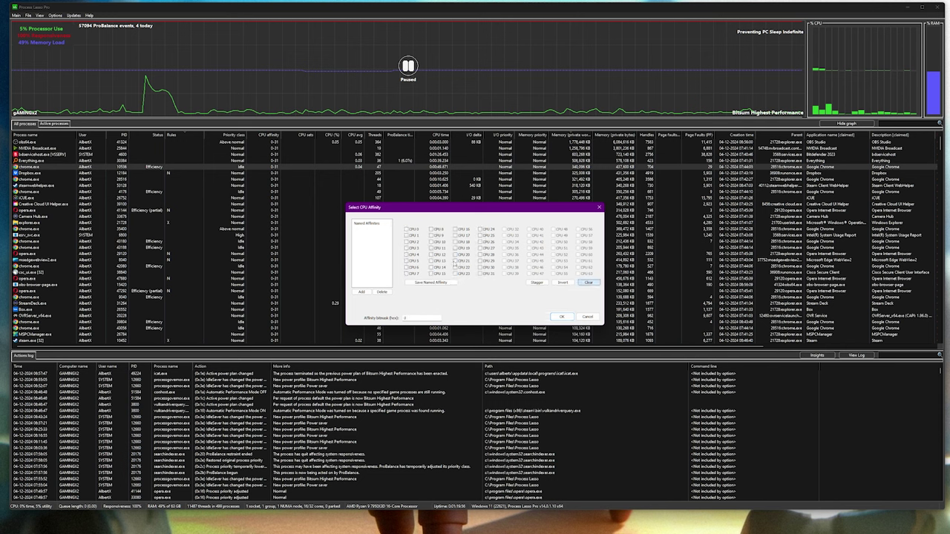
Assign CPU 24 through CPU 31 to the chrome.exe process and apply the affinity.
left_click(480, 273)
left_click(480, 267)
left_click(480, 261)
left_click(480, 255)
left_click(480, 248)
left_click(480, 241)
left_click(480, 236)
left_click(480, 229)
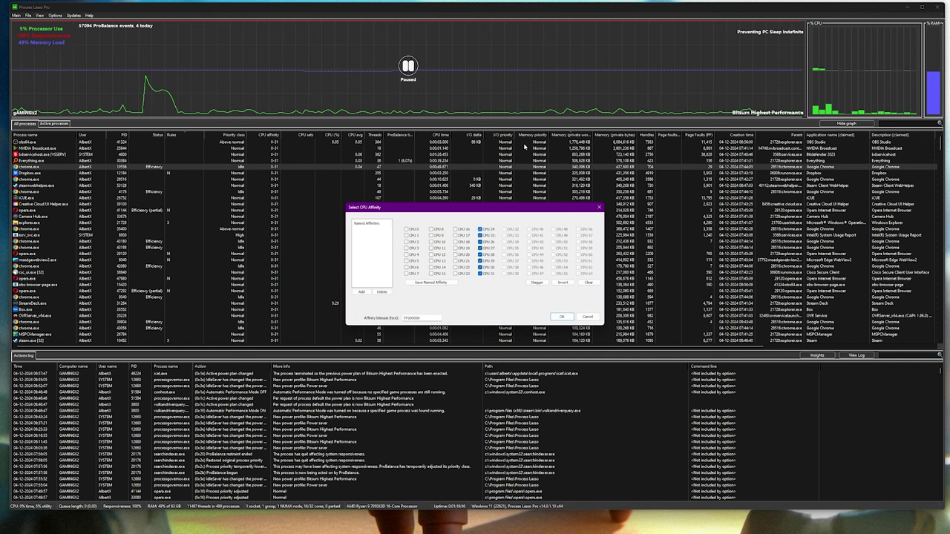
left_click(561, 318)
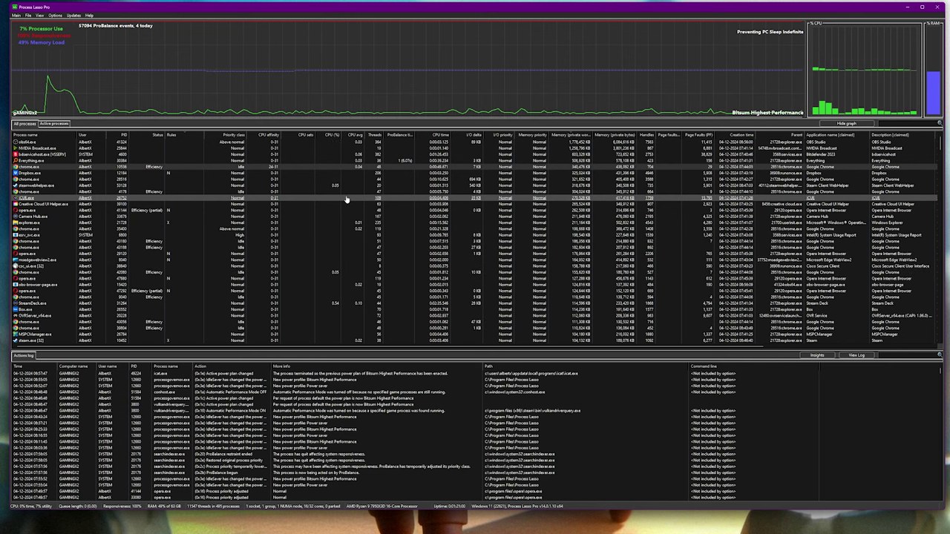
Review the power profile, efficiency mode and ProBalance exclusion options available for the same chrome.exe process.
left_click(268, 169)
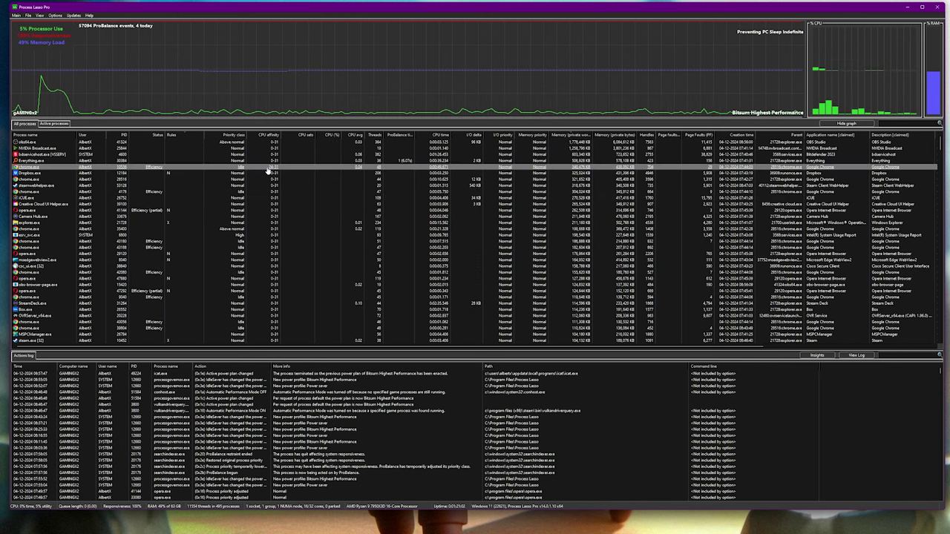
right_click(268, 169)
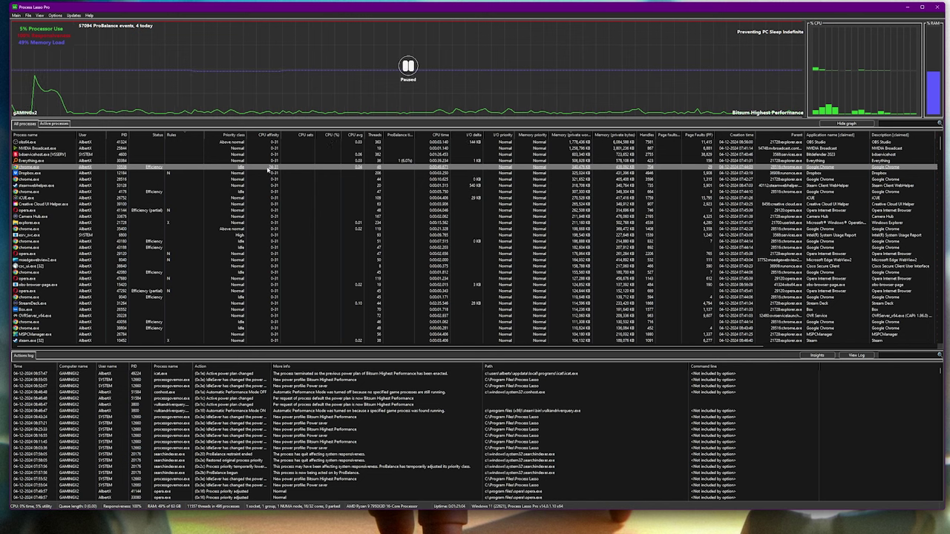
mouse_move(303, 197)
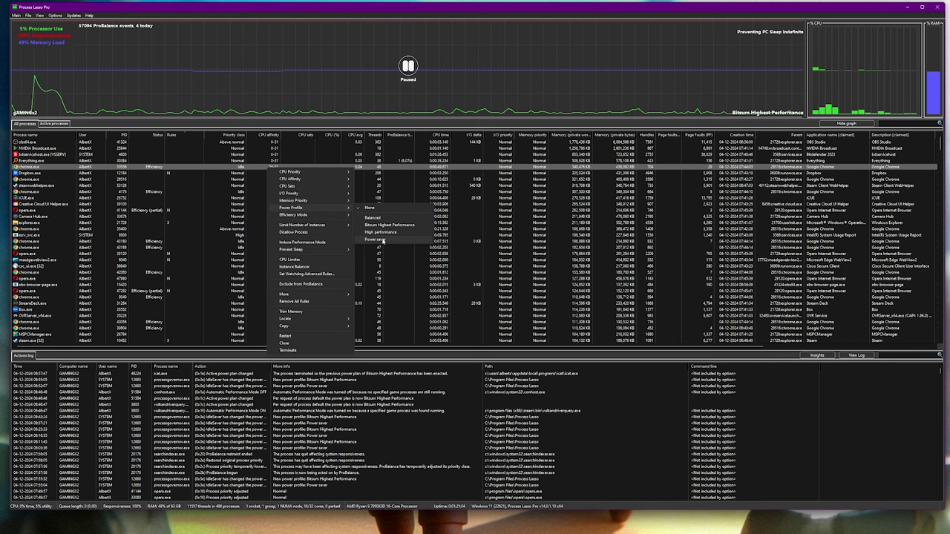
mouse_move(384, 224)
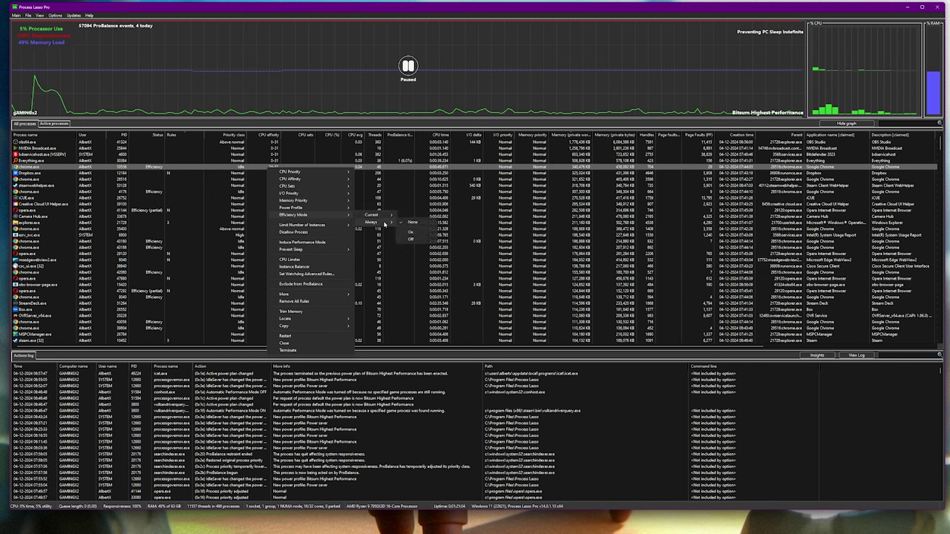
mouse_move(335, 227)
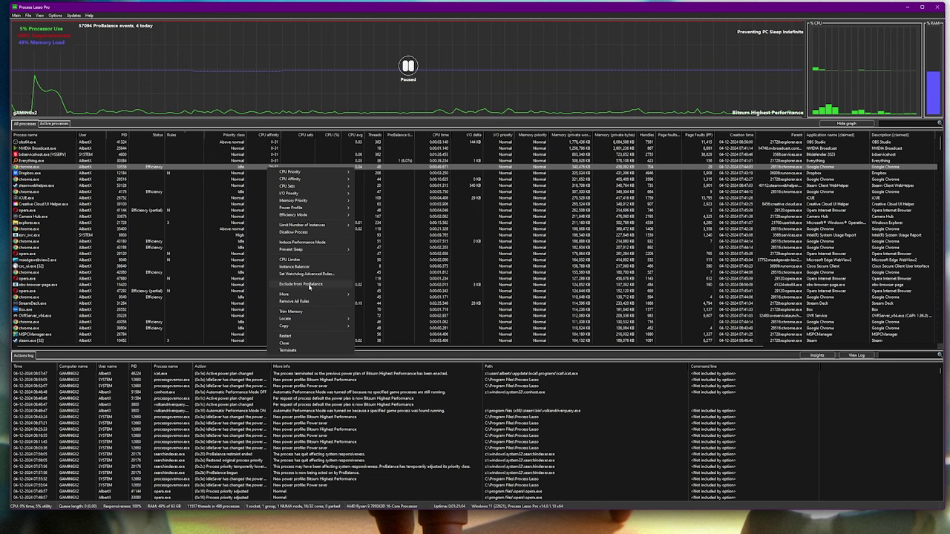
Inspect the SmartTrim memory options and close them without making changes.
left_click(55, 15)
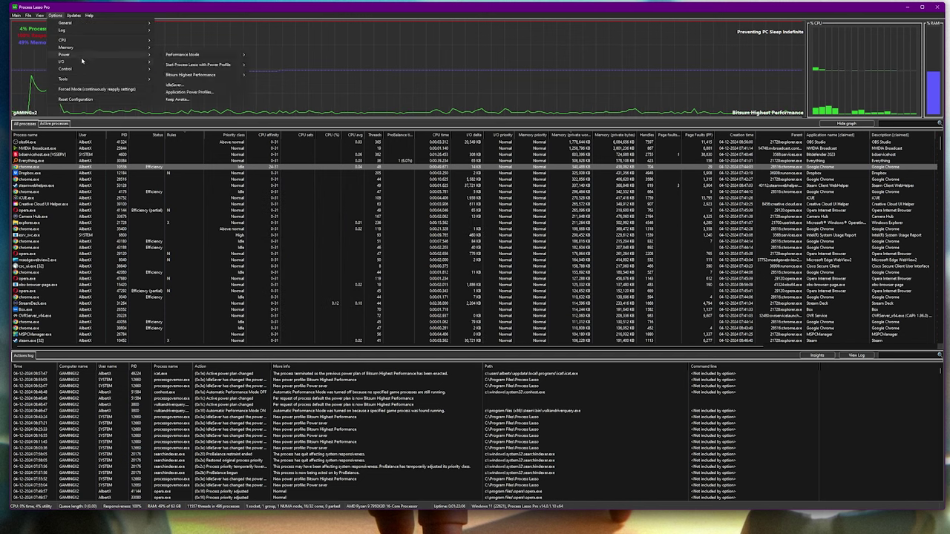
mouse_move(67, 40)
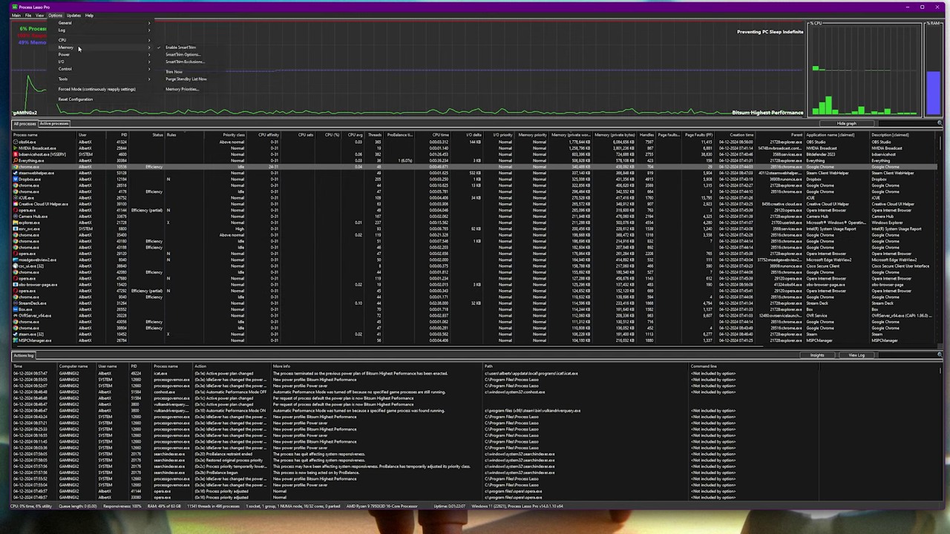
left_click(189, 55)
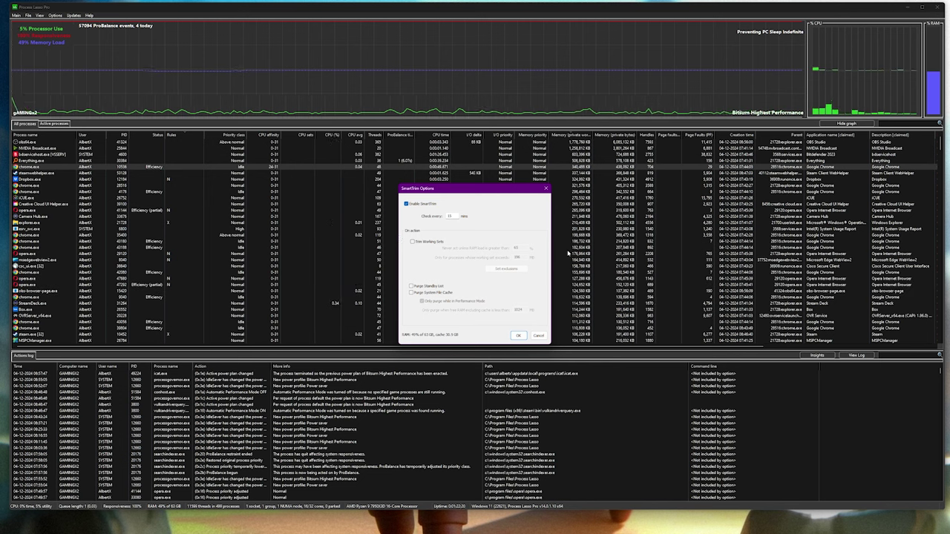
left_click(538, 335)
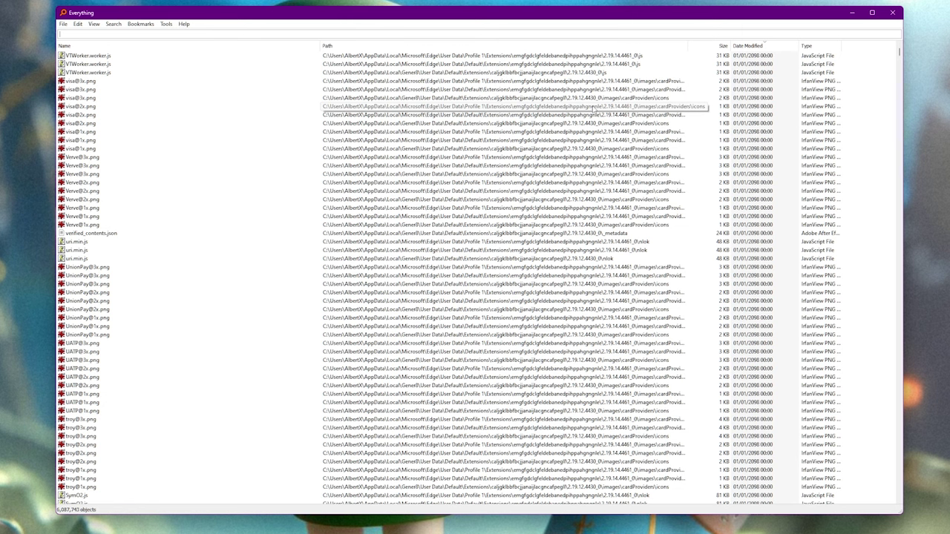
In Everything, search for "dlss", limiting it first to drive E: and then to drive G:.
type("dlss")
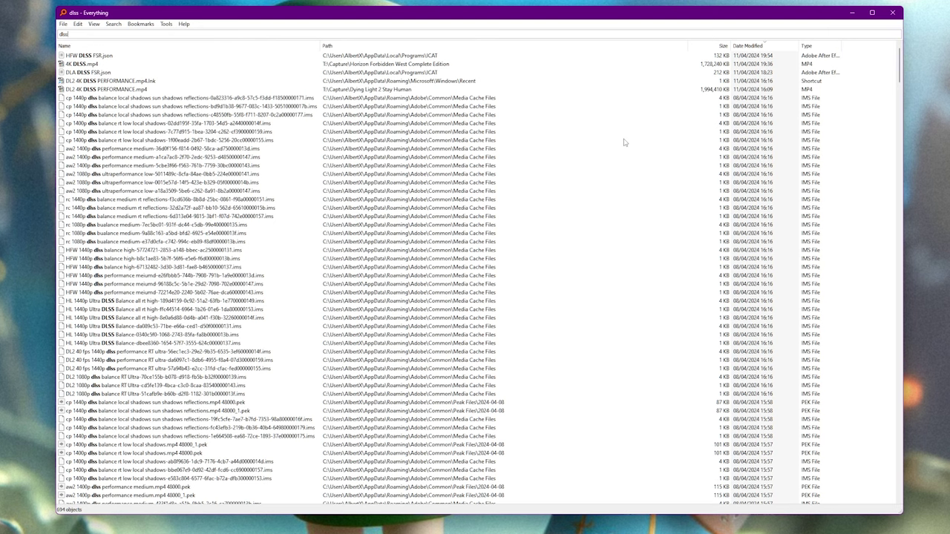
type("e")
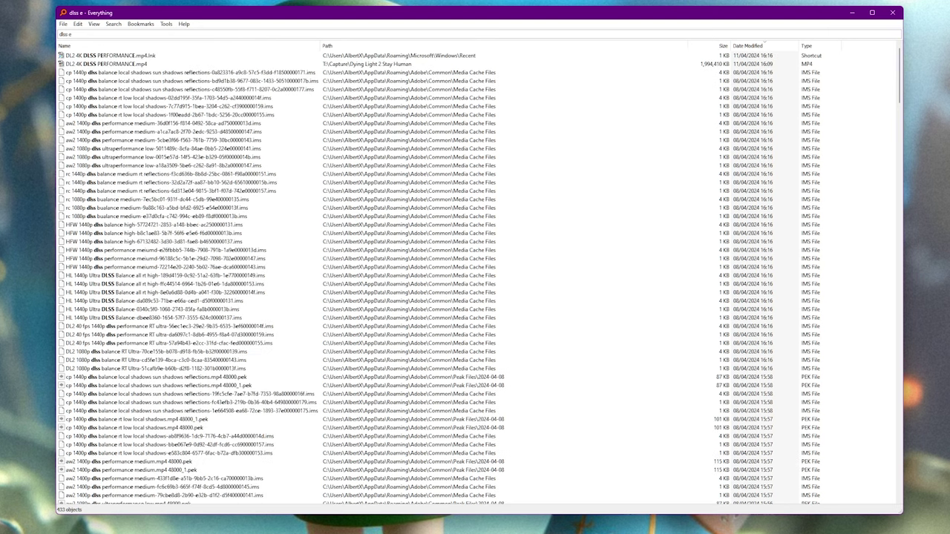
type(":")
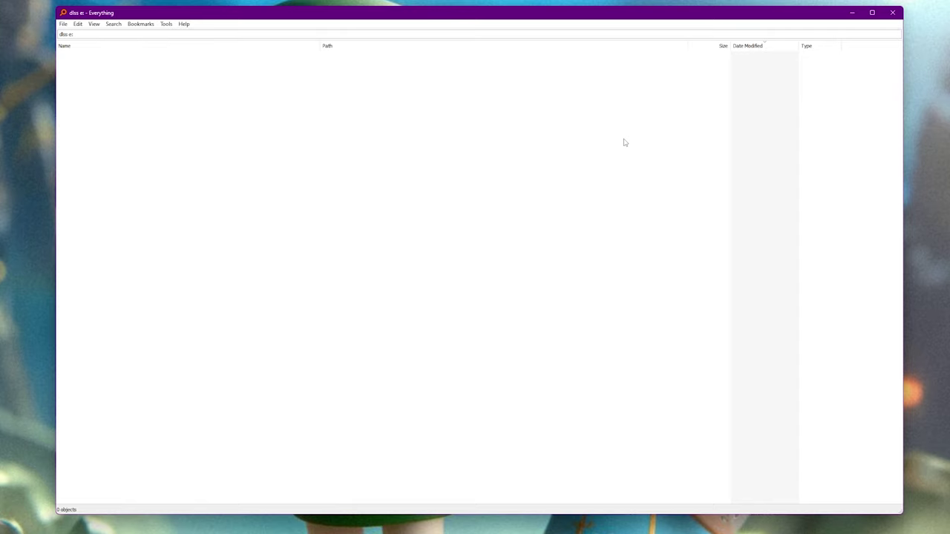
key("BackSpace")
key("BackSpace")
type("G:")
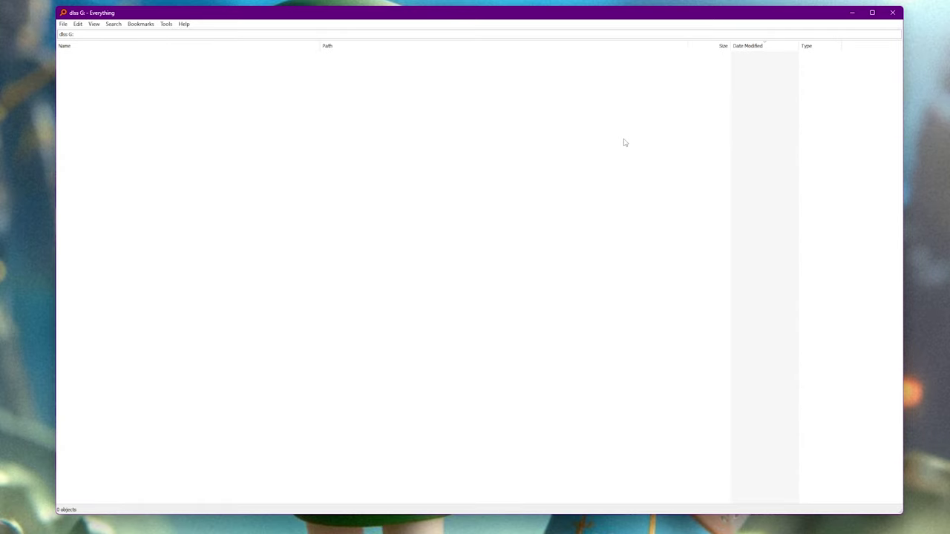
Limit the "dlss" search to drive T: instead and select the file 4K DLSS.mp4.
key("BackSpace")
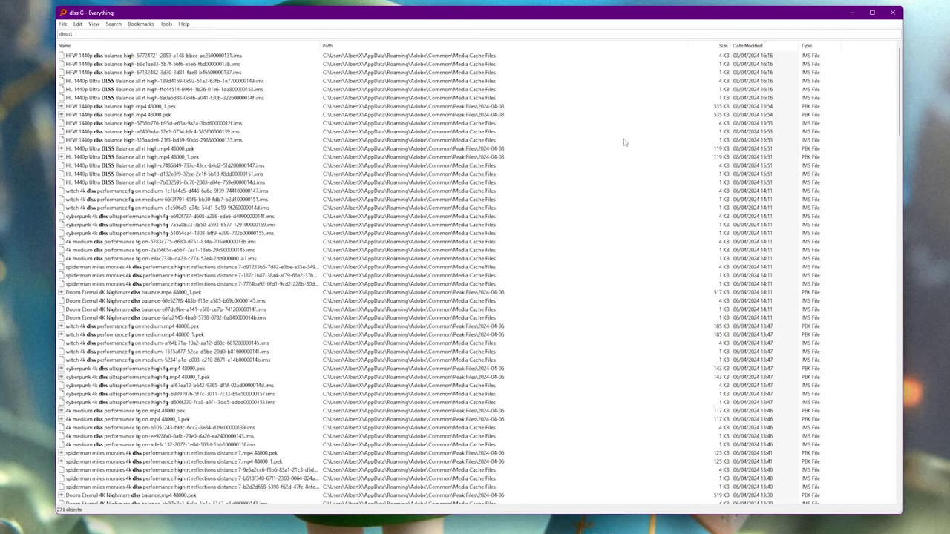
key("BackSpace")
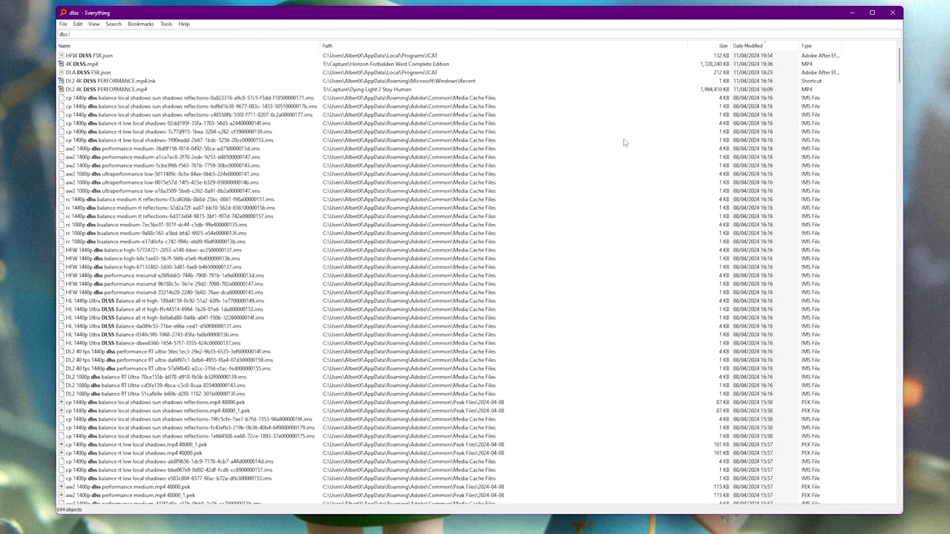
type("T:")
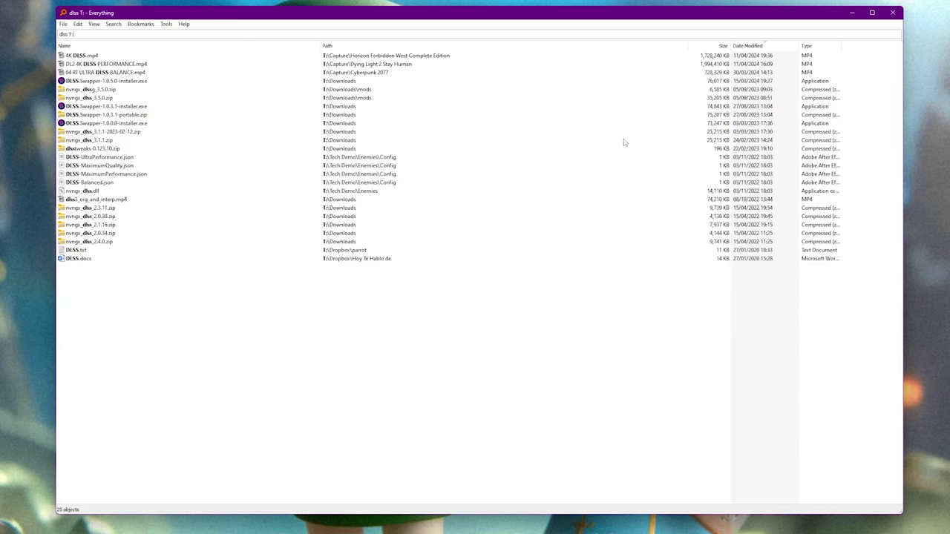
left_click(92, 57)
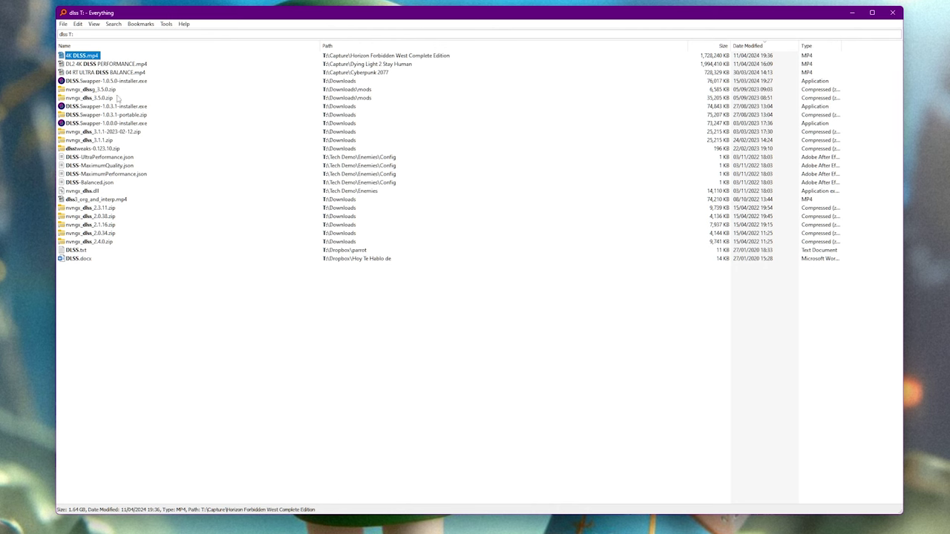
Replace the search with "dlss .jpg" to look for matching images, and clear the search text.
left_click_drag(86, 35, 39, 36)
type("dlss")
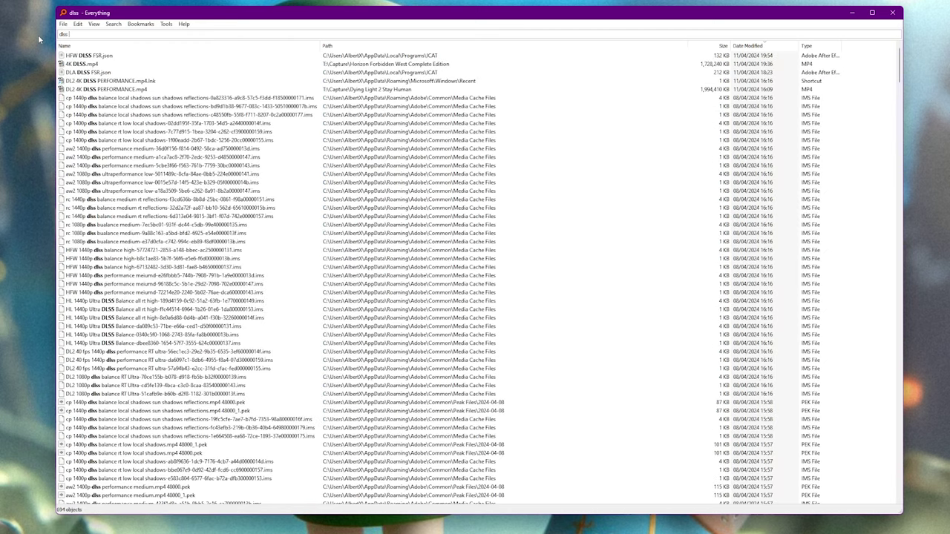
type(" .jpg")
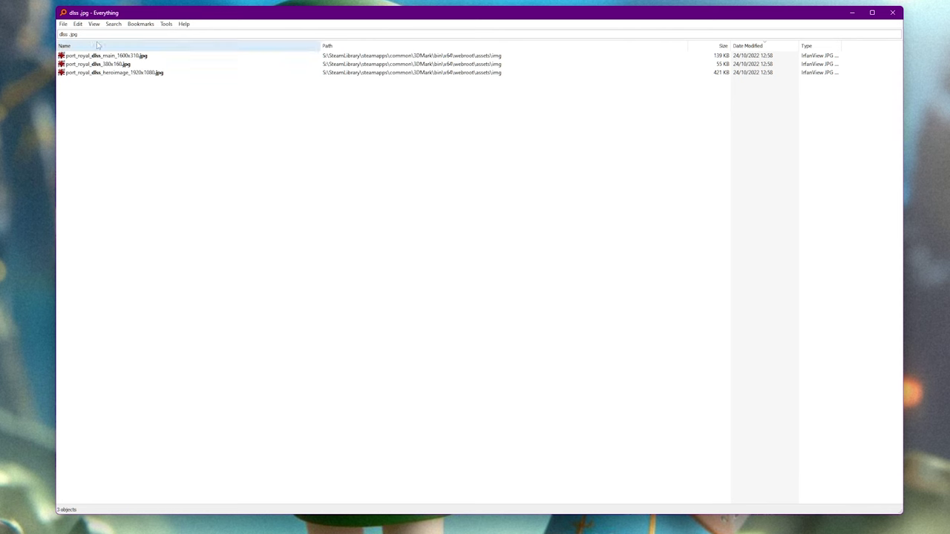
key("ctrl+a")
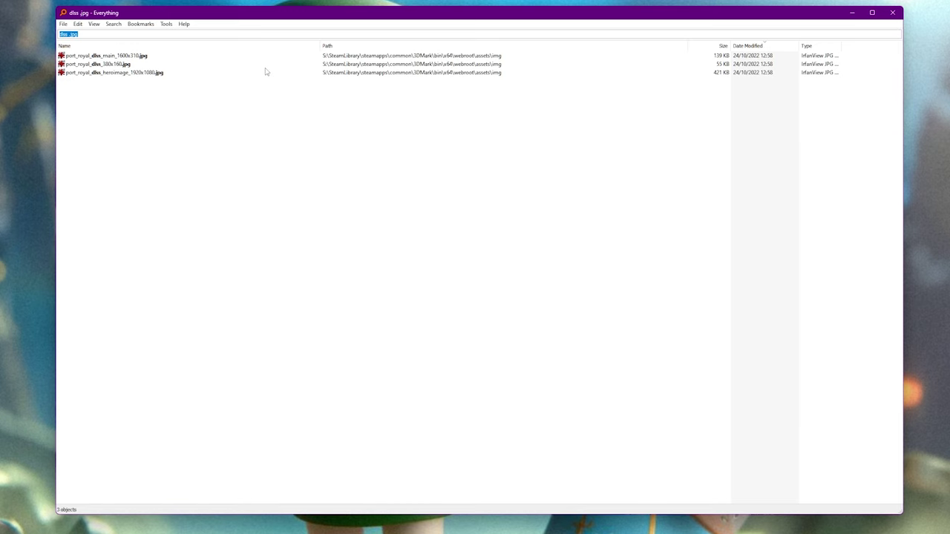
key("BackSpace")
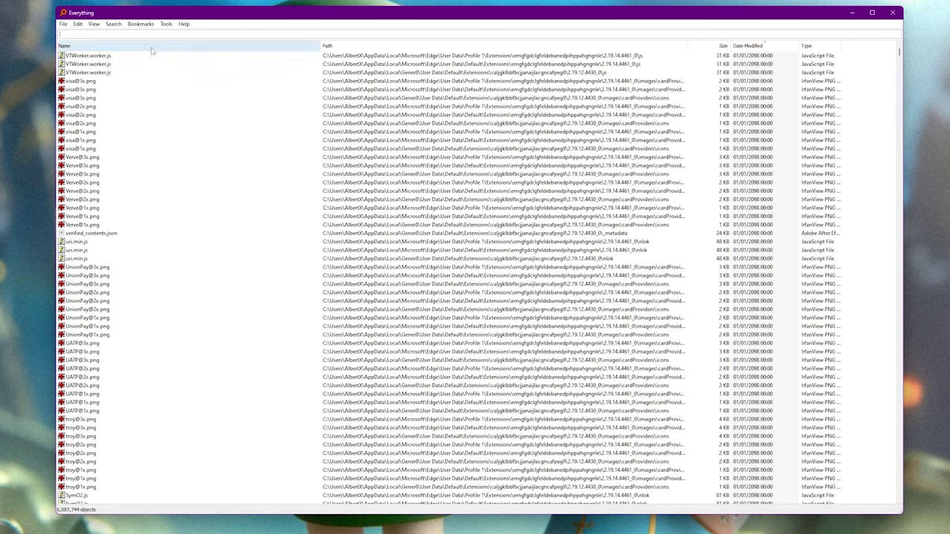
Review the indexed folders in the options, browse the Z:\ entry's folder location and cancel the folder selection.
left_click(167, 24)
left_click(195, 68)
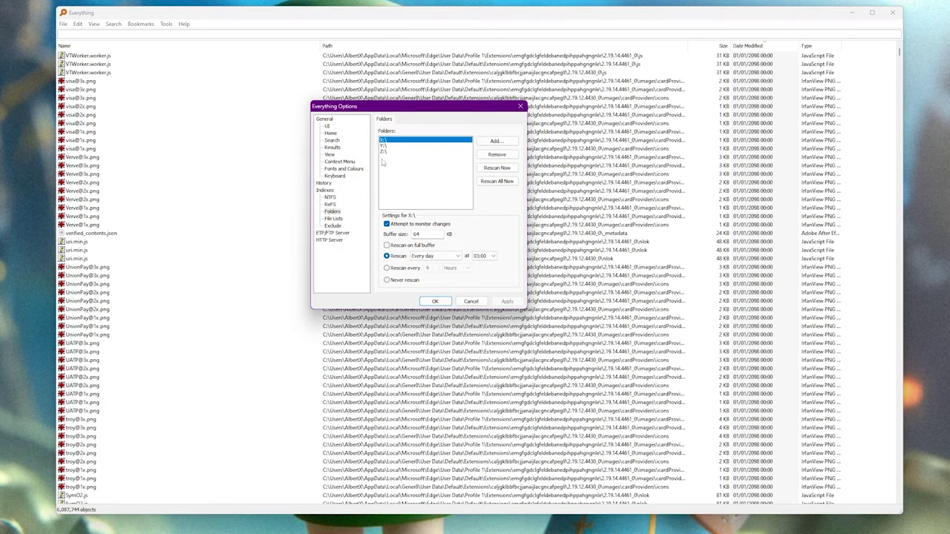
left_click(392, 146)
left_click(387, 152)
double_click(387, 152)
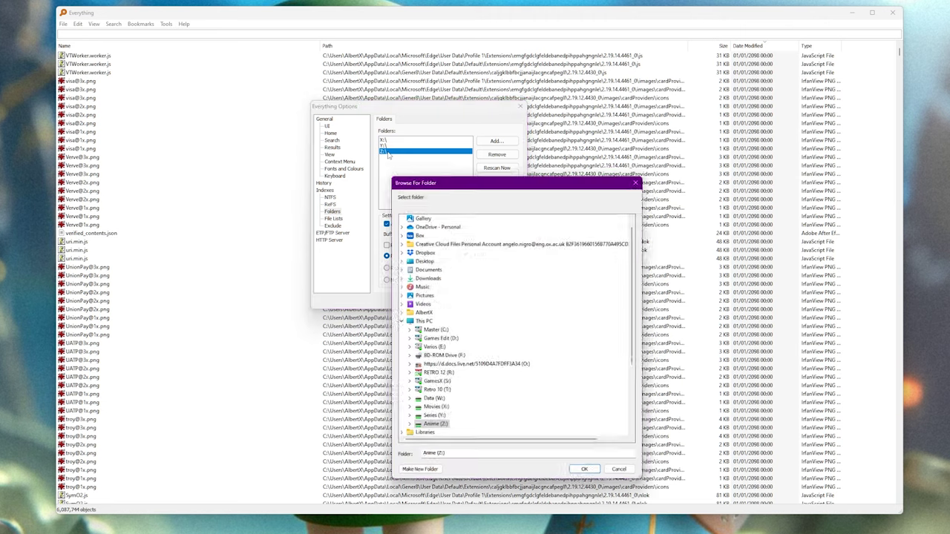
left_click(625, 476)
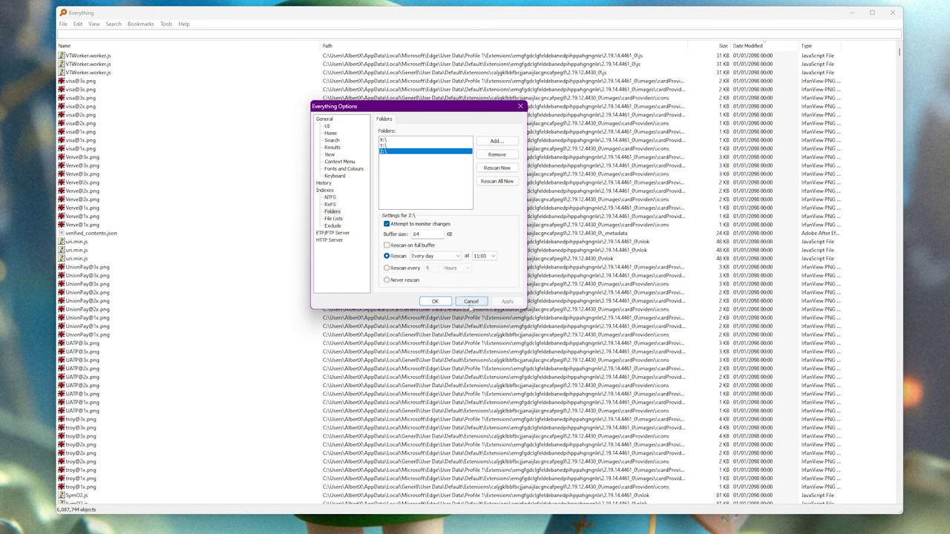
Close the options without changes, then search for "dragon ball" with the results sorted by size, largest first.
left_click(470, 304)
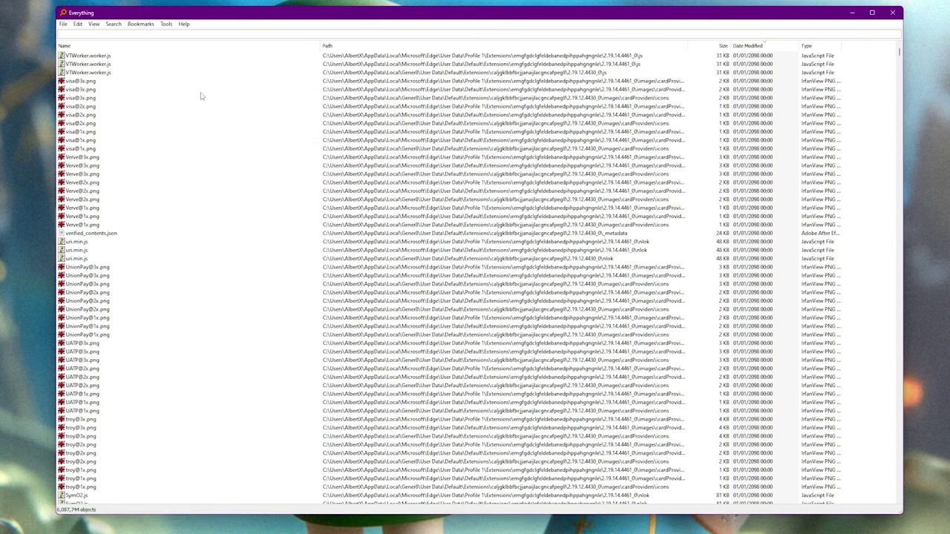
type("dra")
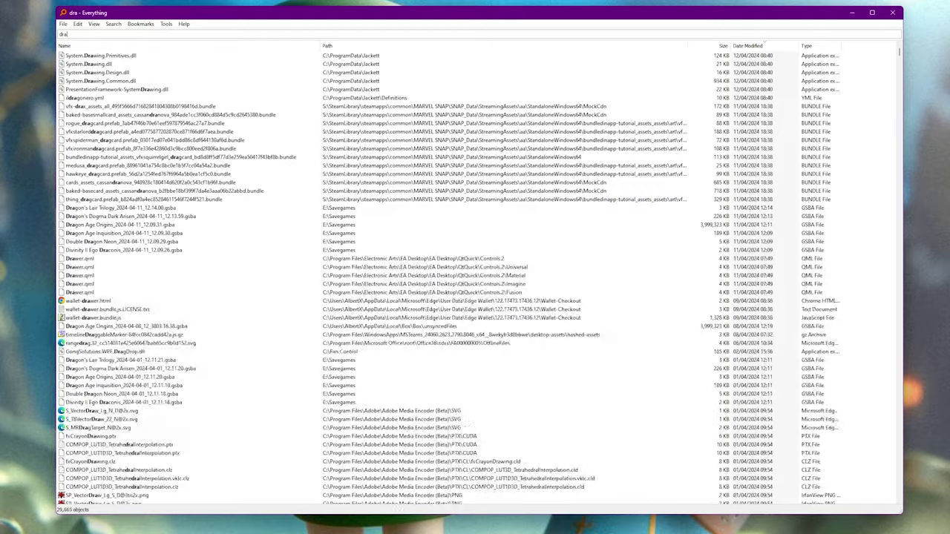
type("gon ball")
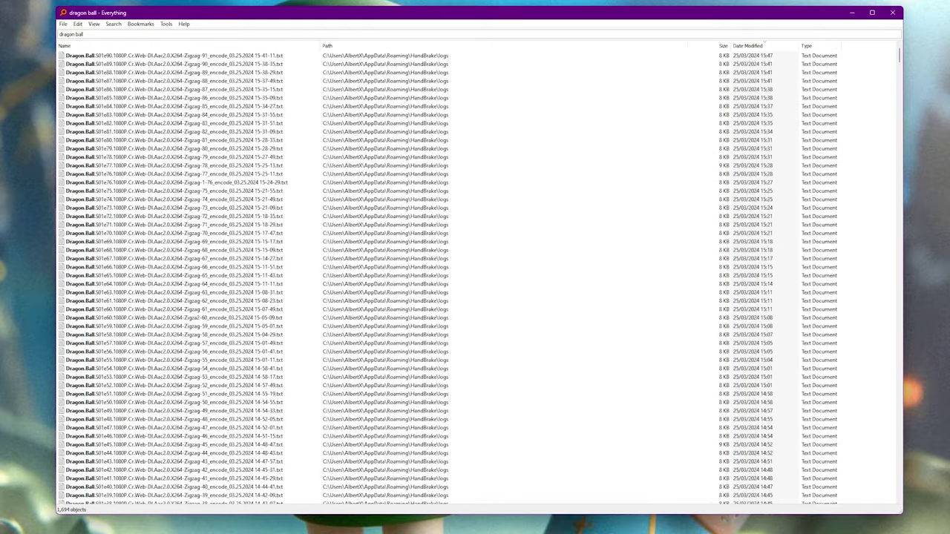
key("Tab")
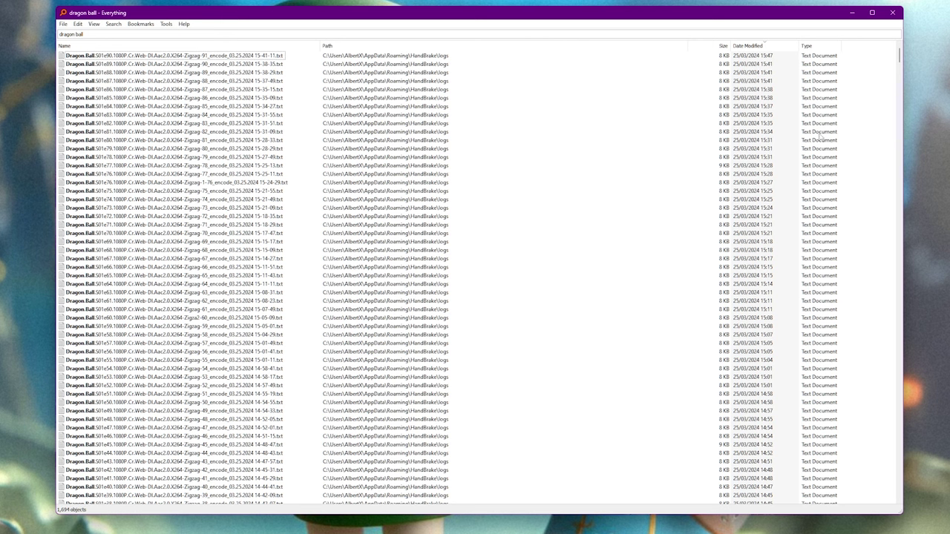
left_click(723, 46)
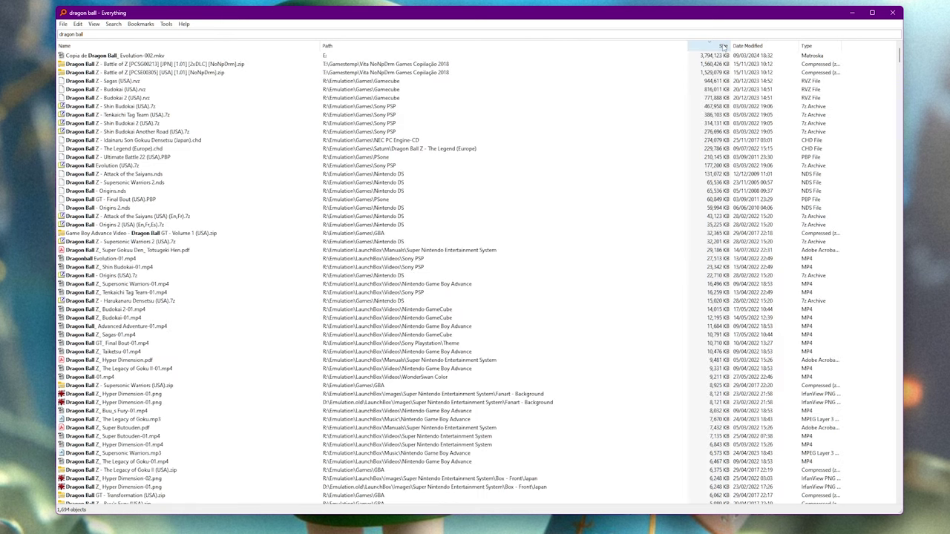
Select Copia de Dragon Ball_ Evolution-002.mkv, deselect it and examine the remaining "dragon ball" results and their folders.
left_click(128, 57)
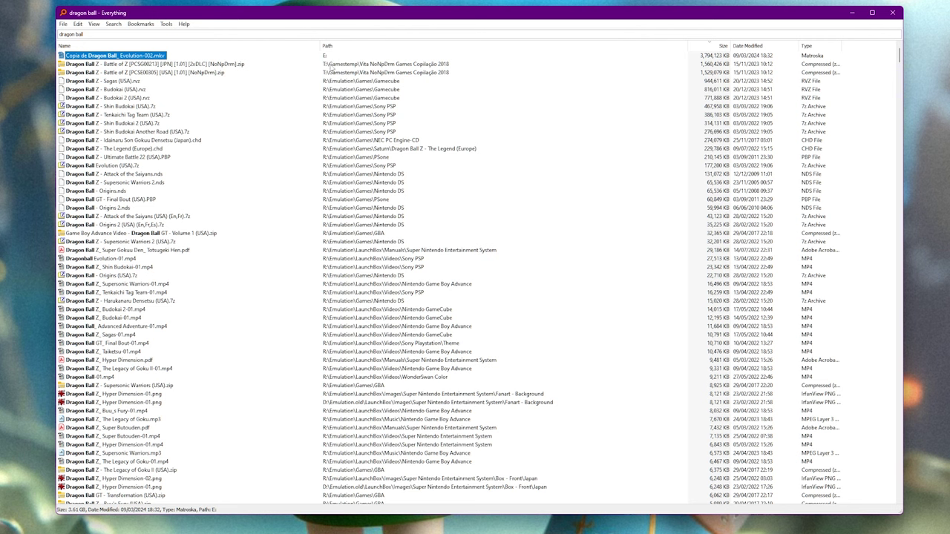
scroll(319, 195, "down", 12)
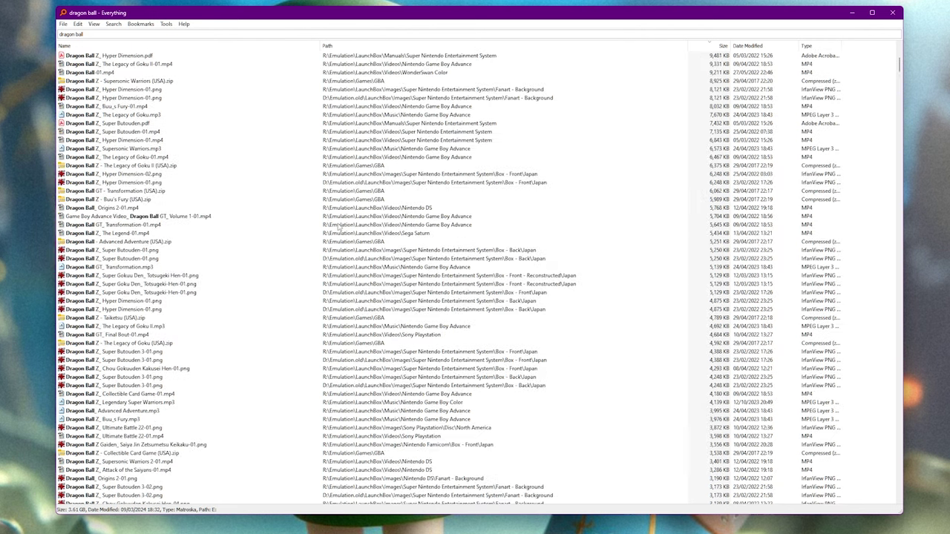
scroll(339, 229, "up", 12)
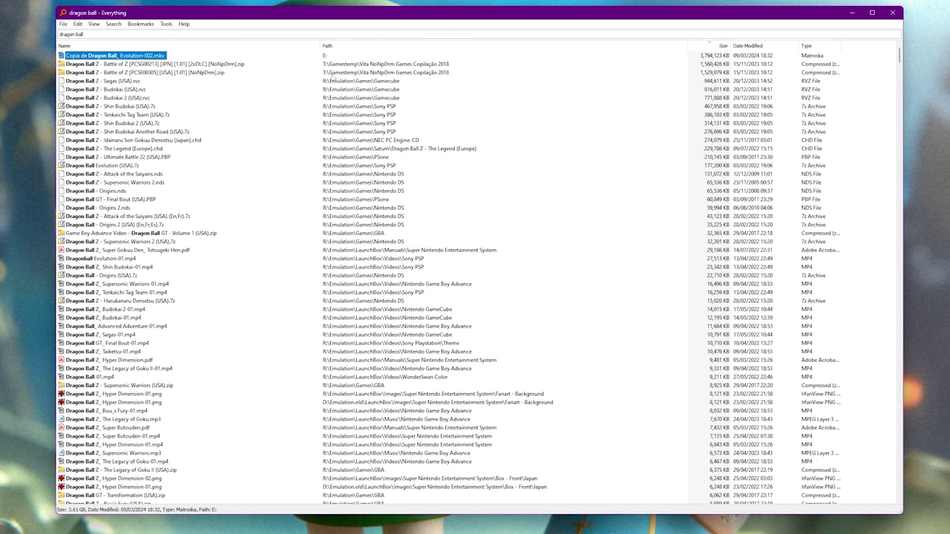
key("ctrl+space")
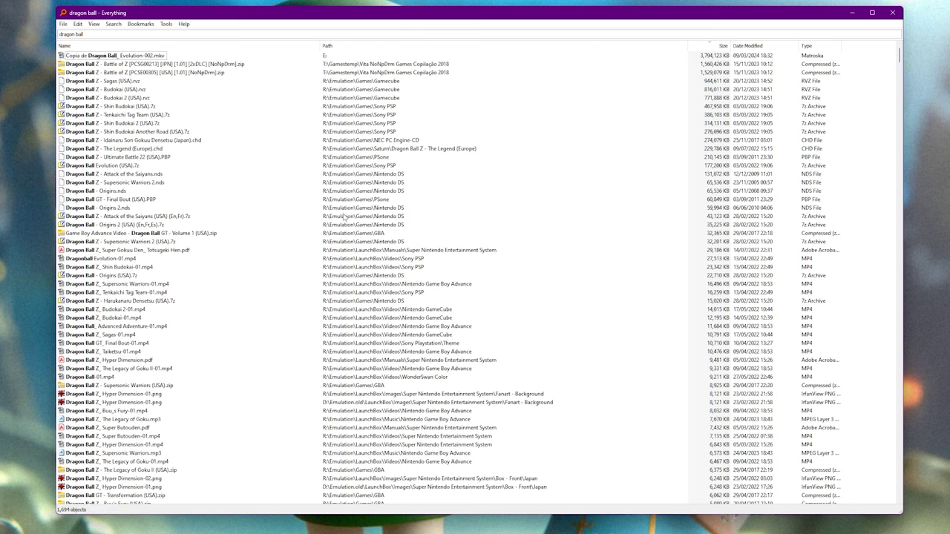
scroll(356, 456, "down", 16)
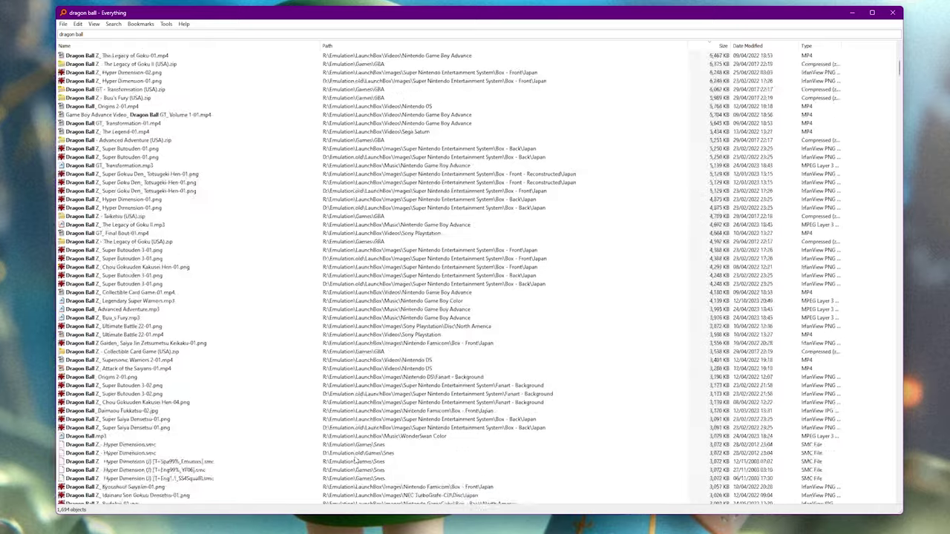
scroll(355, 461, "down", 20)
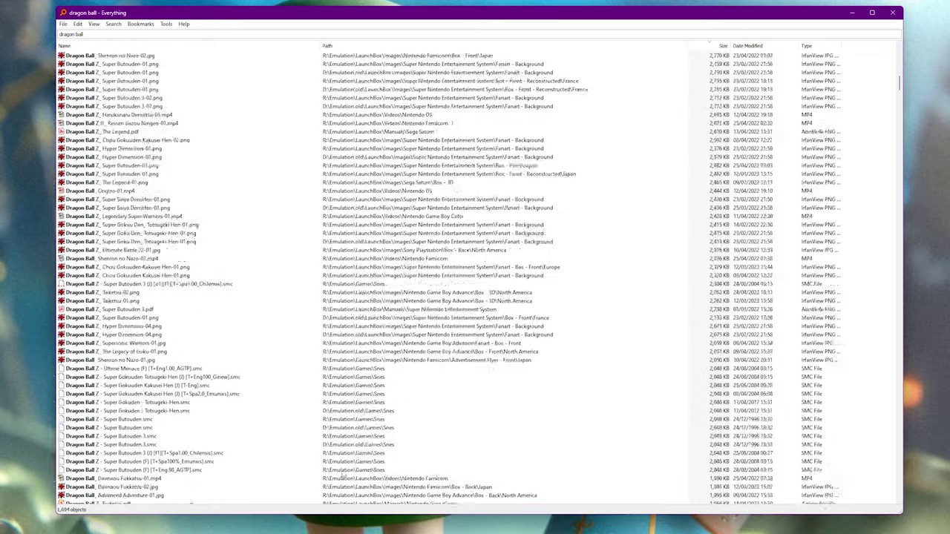
Replace the search with "caballe", select the Saint Seiya S05E03 image among the results, and clear the search text.
left_click_drag(85, 35, 26, 37)
type("c")
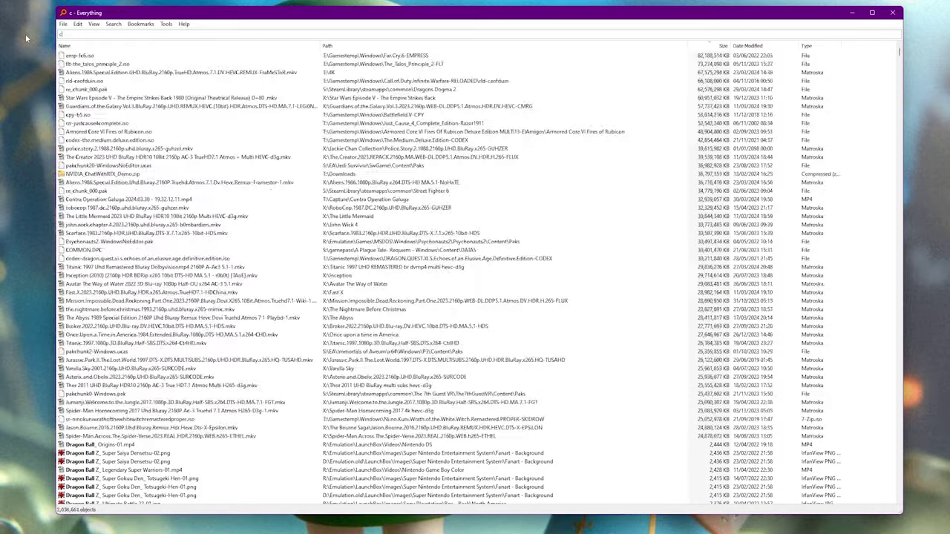
type("aballe")
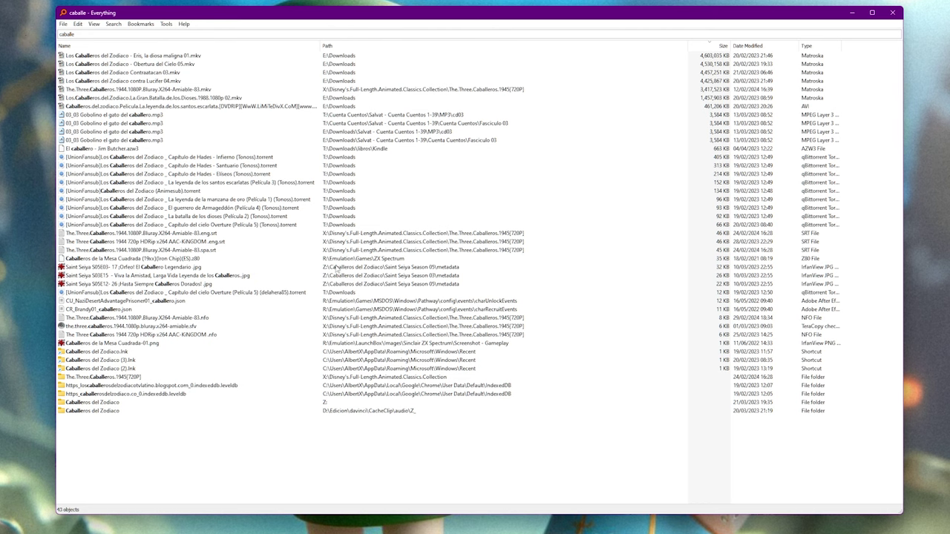
left_click(117, 270)
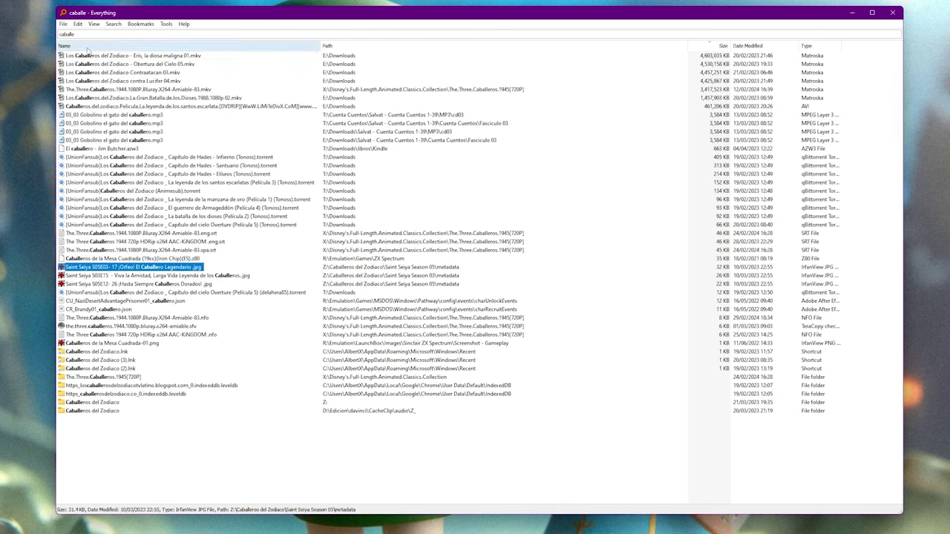
left_click_drag(88, 35, 52, 33)
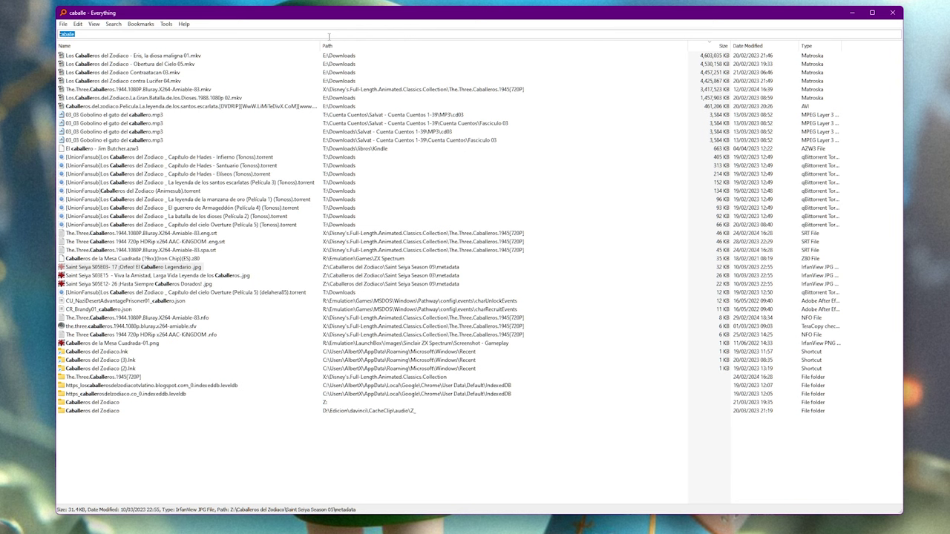
key("BackSpace")
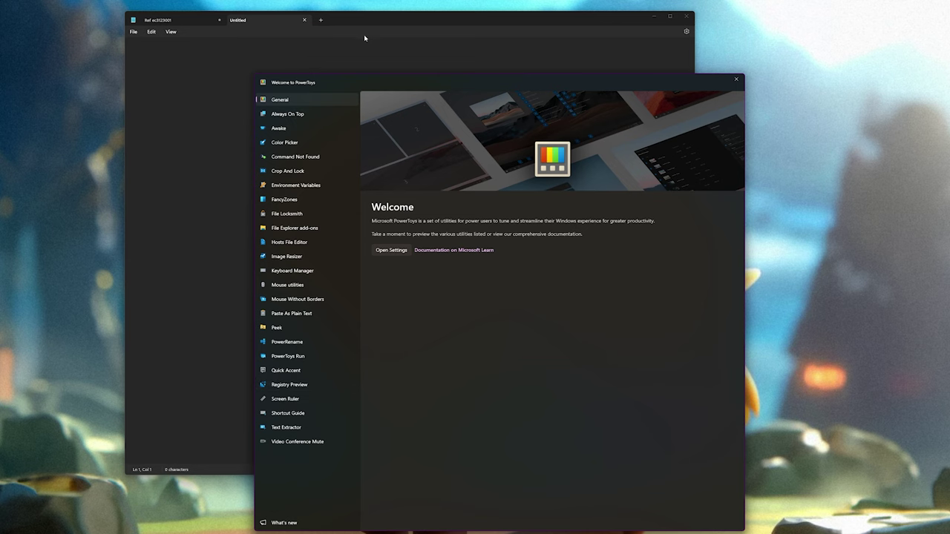
Arrange the Notepad window behind the Welcome to PowerToys window and show the Always On Top overview.
left_click_drag(373, 23, 401, 66)
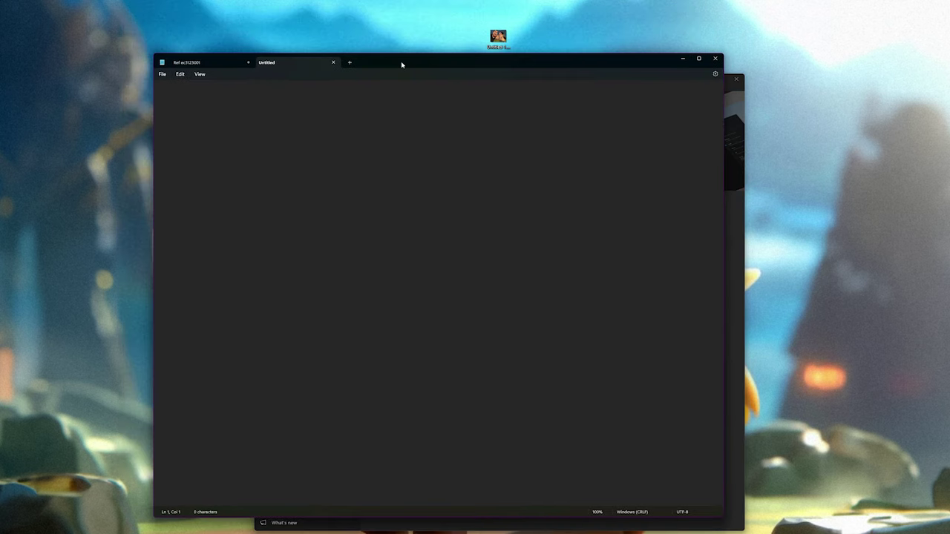
left_click(745, 241)
left_click_drag(521, 82, 527, 102)
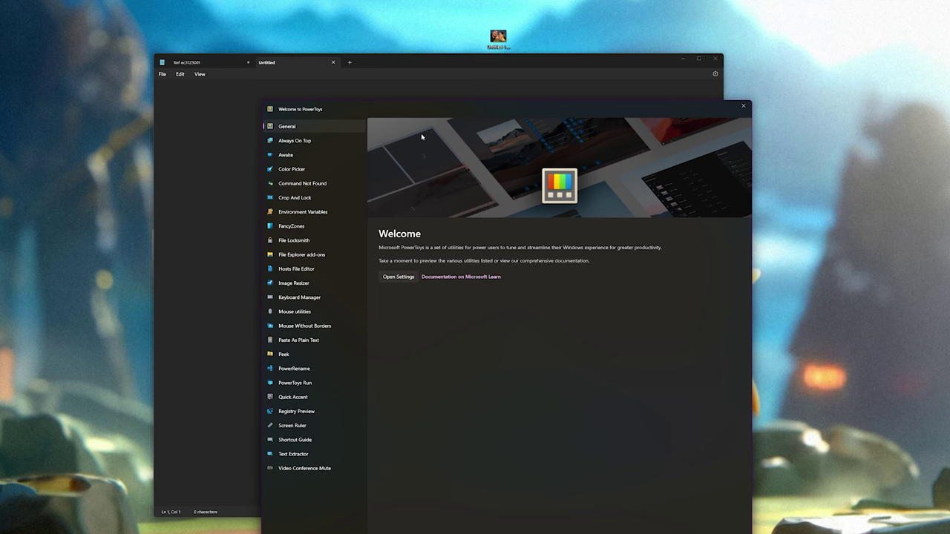
left_click(298, 142)
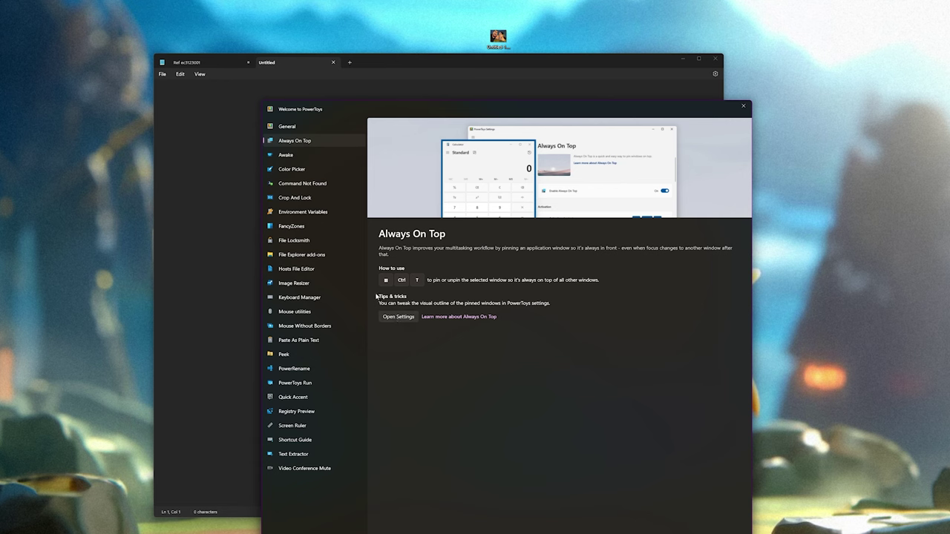
Show the Color Picker overview, pick the colour 9ffcff from the desktop wallpaper, and close the colour editor.
left_click(305, 169)
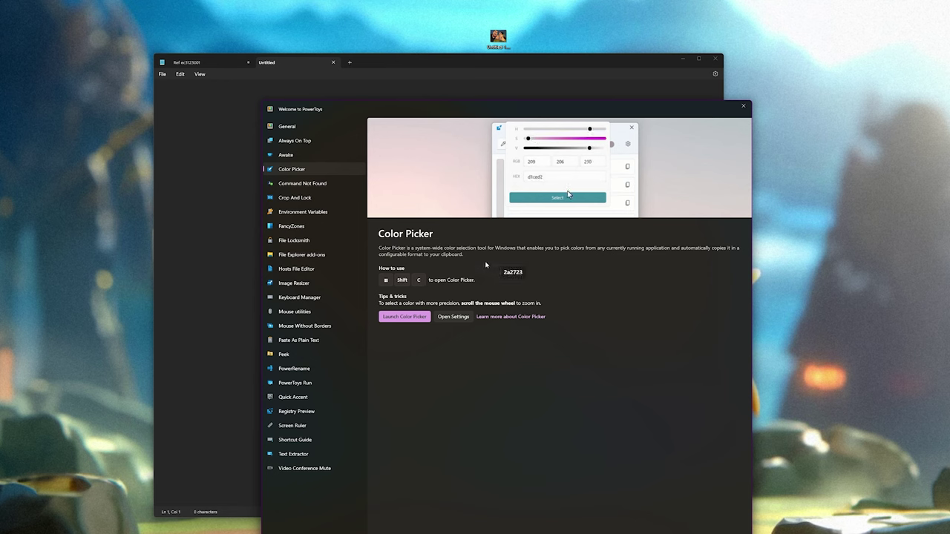
key("super+shift+c")
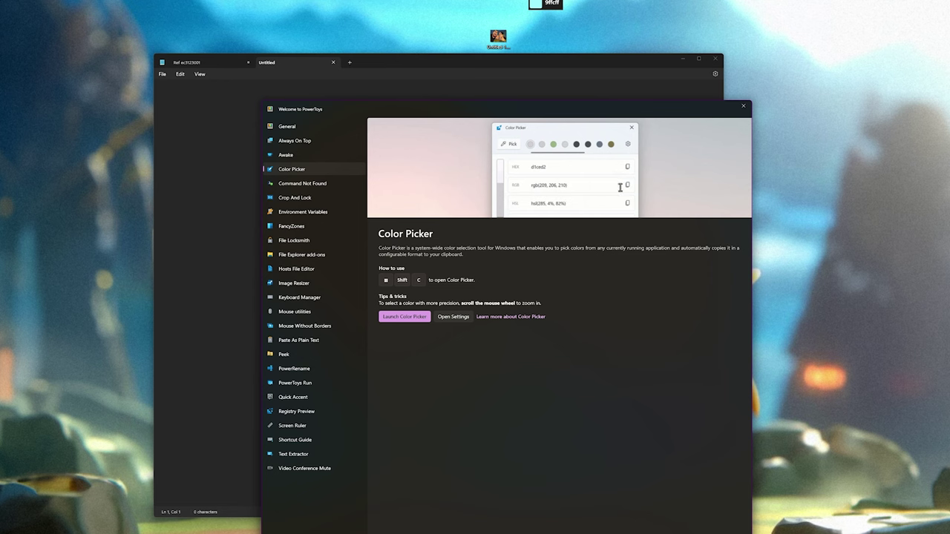
left_click(532, 3)
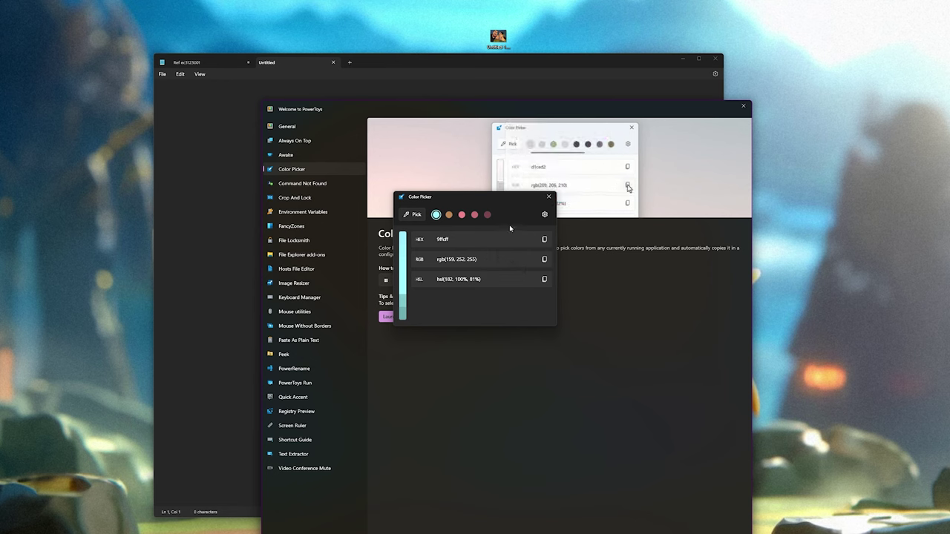
left_click(553, 196)
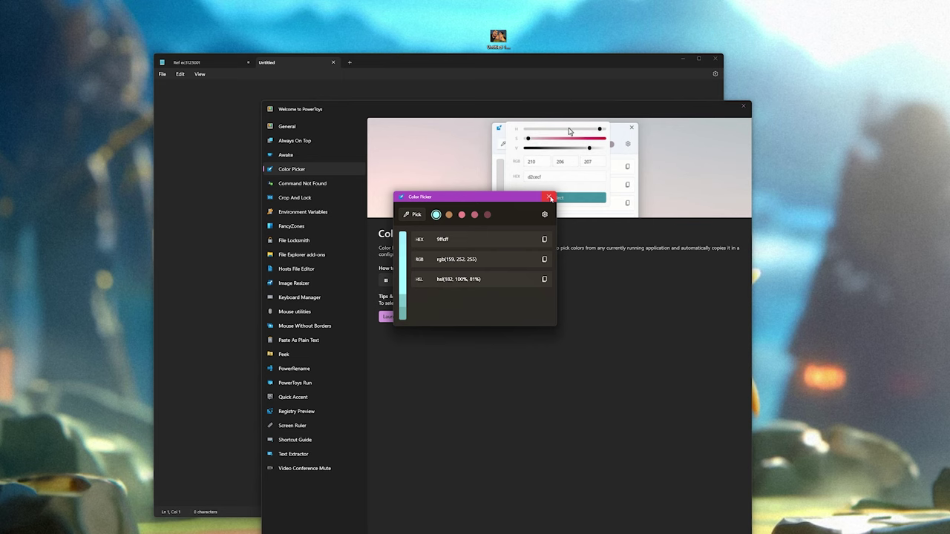
left_click(550, 197)
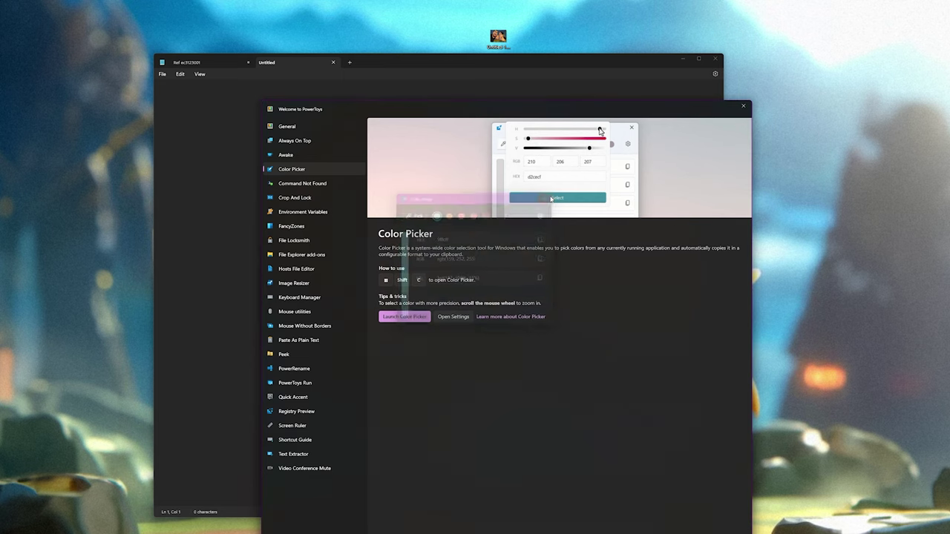
Open the FancyZones settings from its overview, review the editor, zone, window and excluded-app options, and close the settings.
left_click(293, 227)
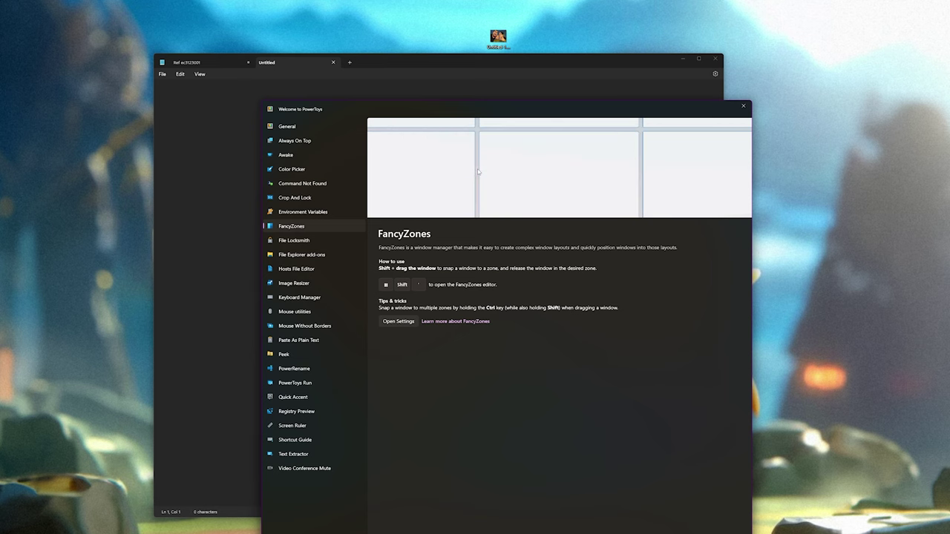
left_click(405, 324)
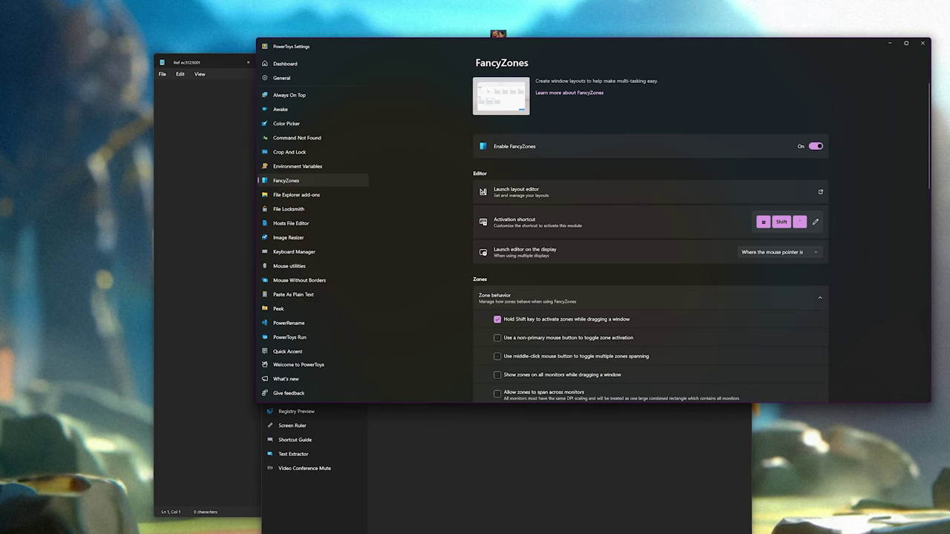
left_click_drag(636, 48, 594, 42)
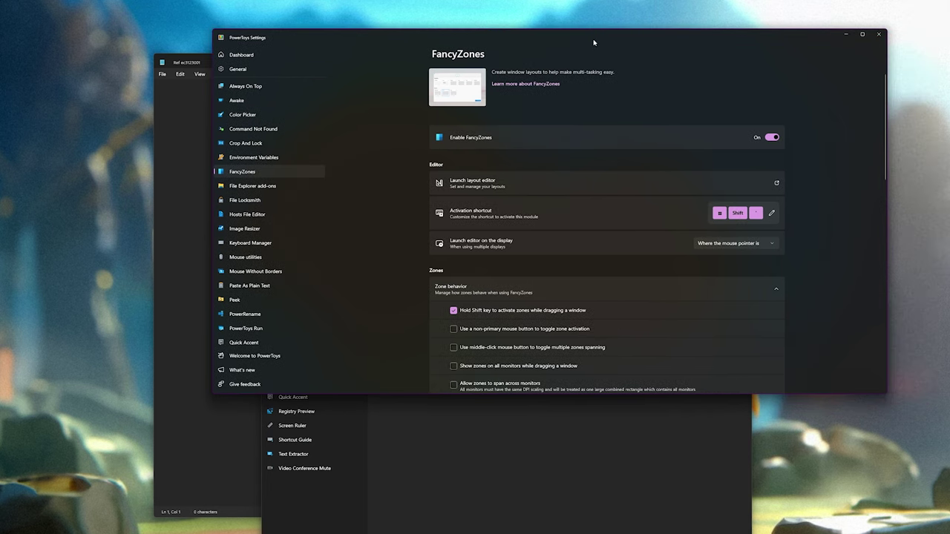
scroll(573, 215, "down", 6)
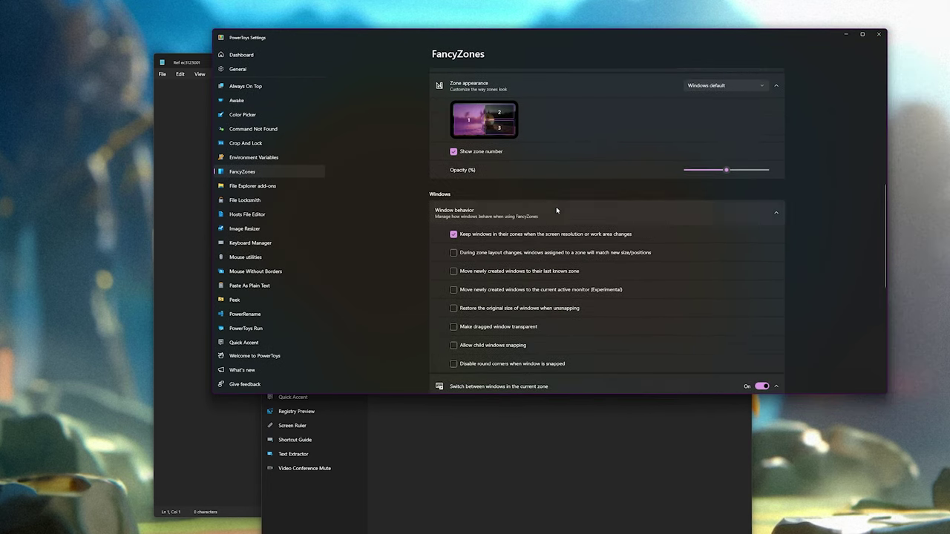
scroll(515, 128, "down", 5)
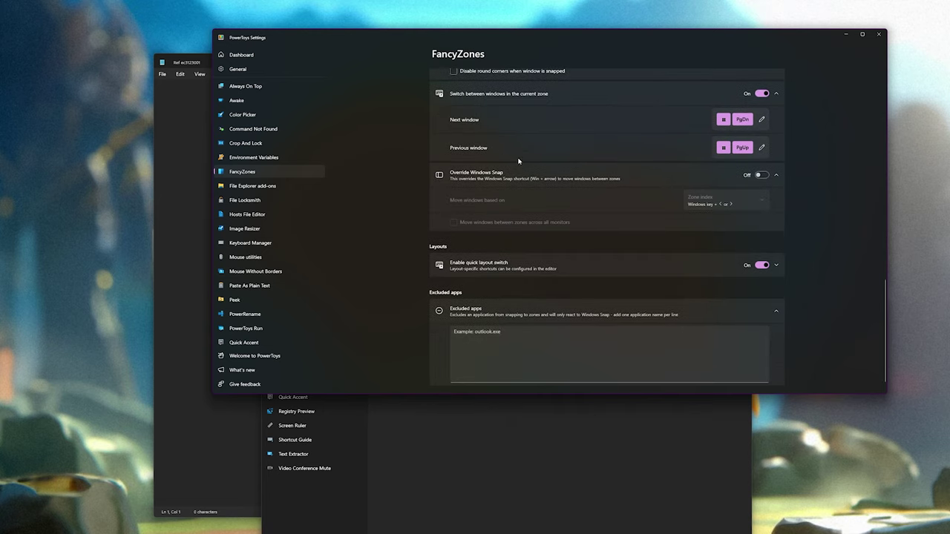
scroll(478, 168, "up", 12)
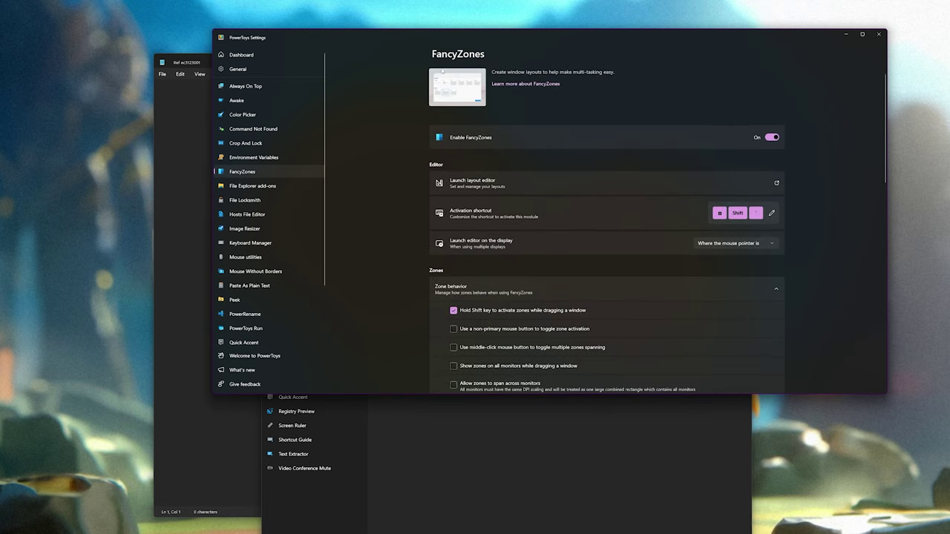
scroll(781, 110, "down", 3)
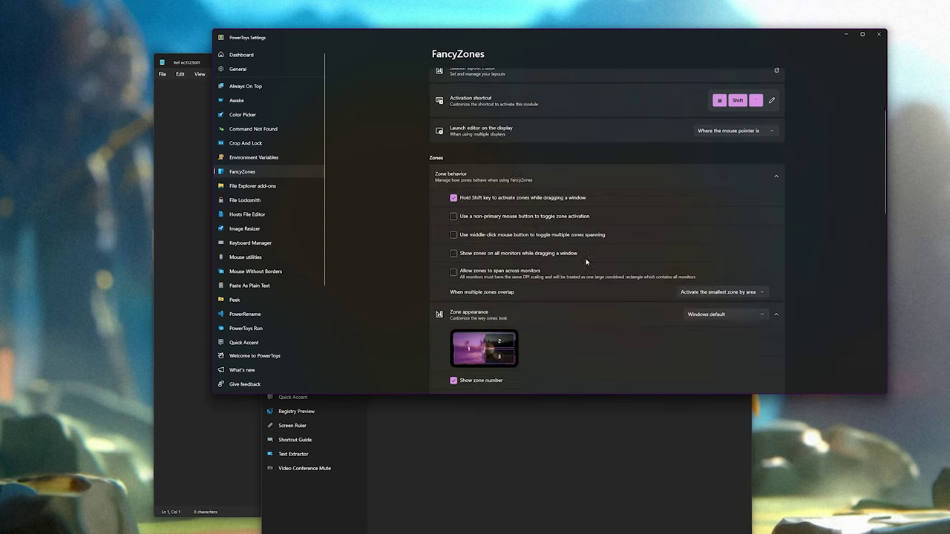
left_click(878, 34)
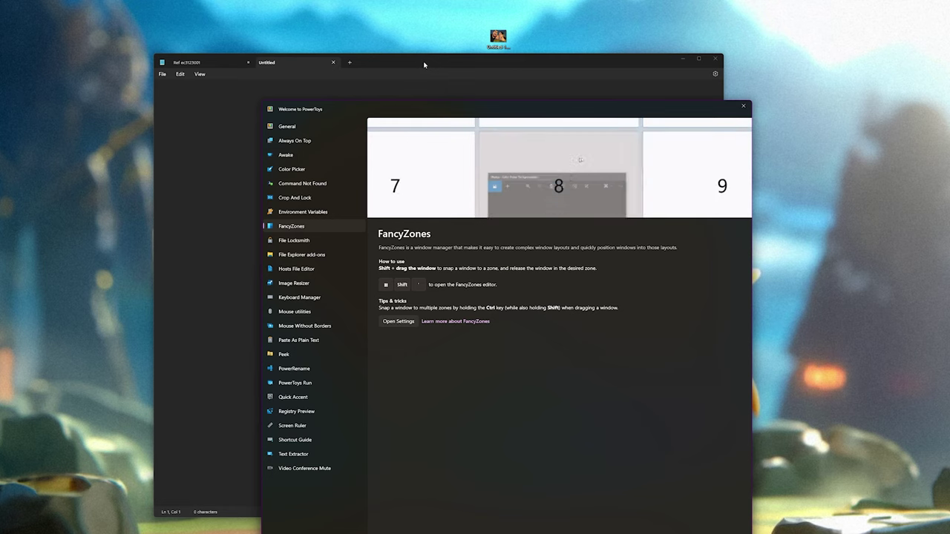
Snap the Notepad window into the single zone below zone 9, and extend it across the four-zone block containing zones 9, 10 and 13.
left_click_drag(423, 68, 436, 69)
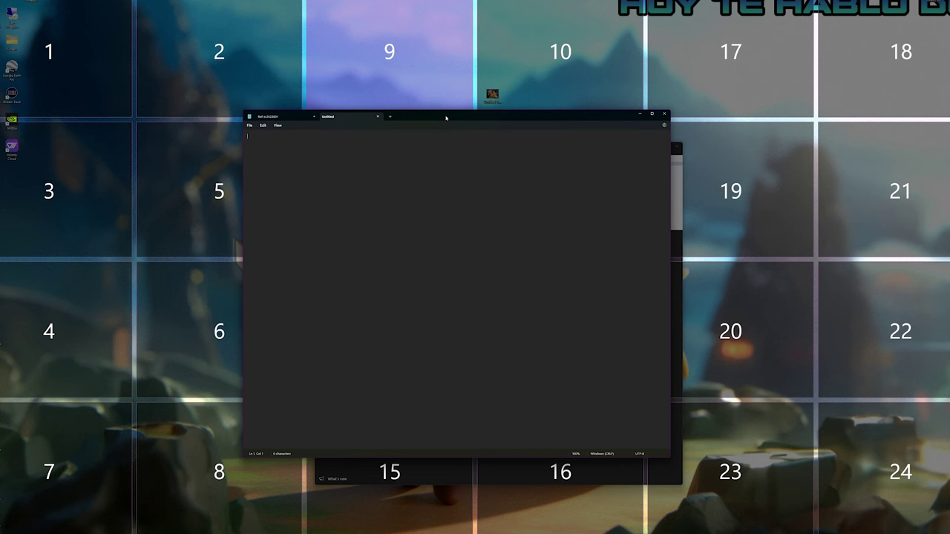
left_click_drag(446, 117, 380, 136)
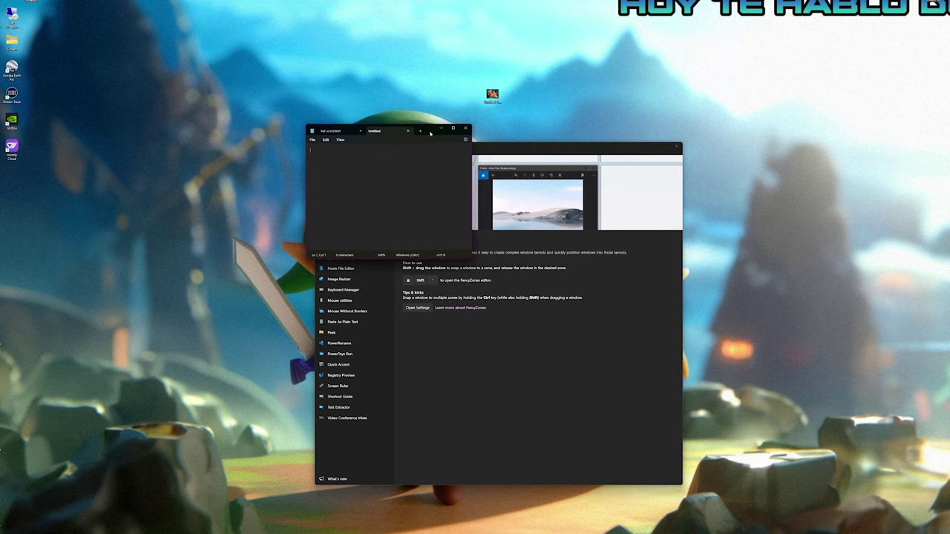
left_click_drag(431, 132, 419, 130)
key("shift")
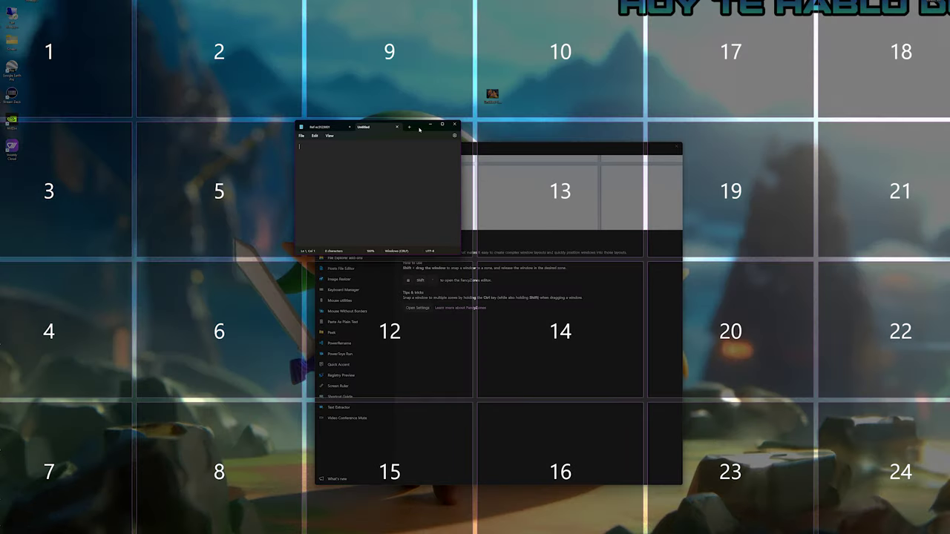
left_click_drag(419, 130, 564, 177)
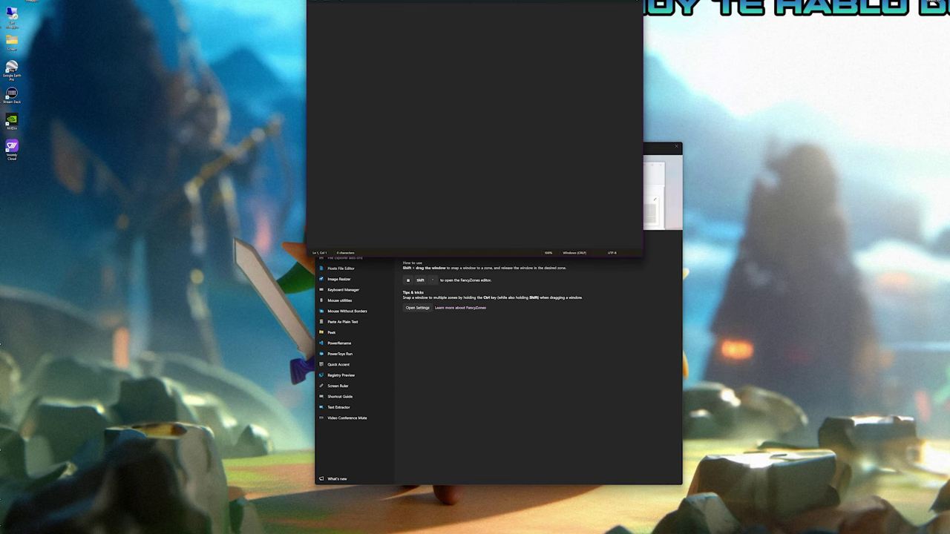
Place the Welcome to PowerToys window beside Notepad and snap Notepad across the four-zone block containing zones 2, 5 and 9.
left_click_drag(489, 9, 465, 65)
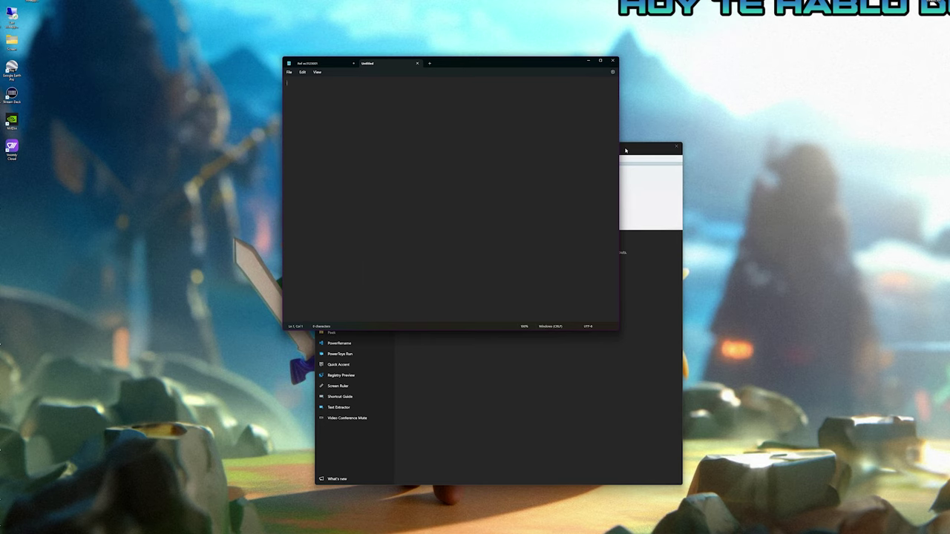
left_click(625, 150)
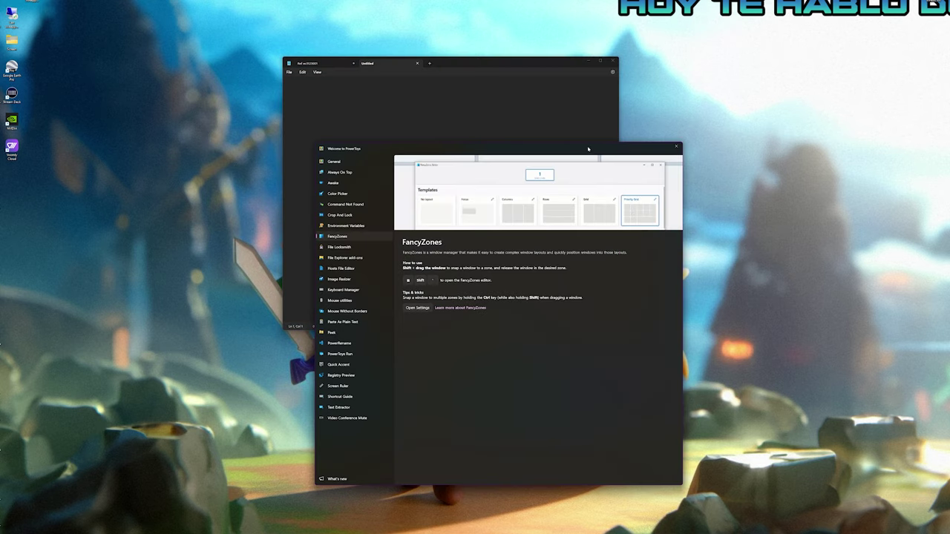
left_click_drag(578, 153, 698, 82)
left_click_drag(437, 64, 282, 185)
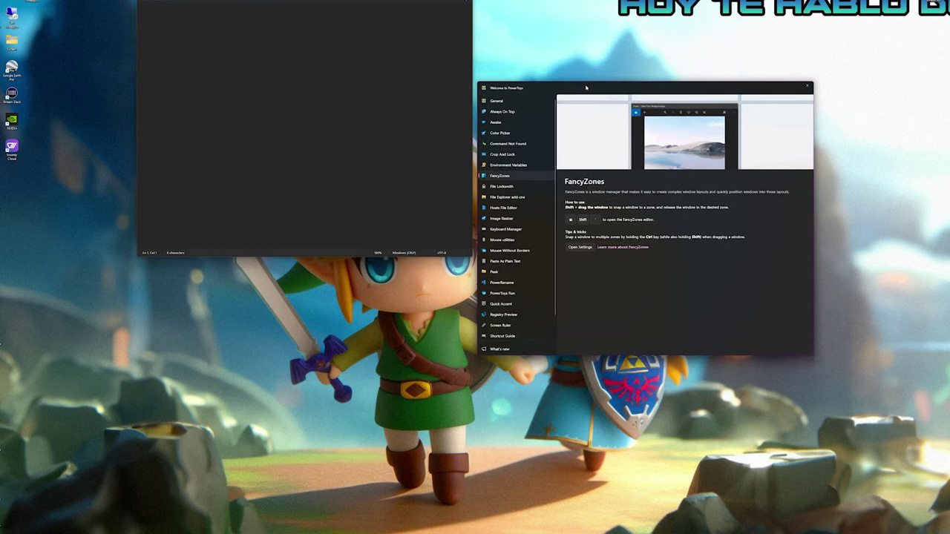
Rearrange the Notepad and Welcome to PowerToys windows so they overlap, with Welcome to PowerToys in front.
left_click_drag(414, 3, 428, 99)
left_click_drag(584, 96, 475, 102)
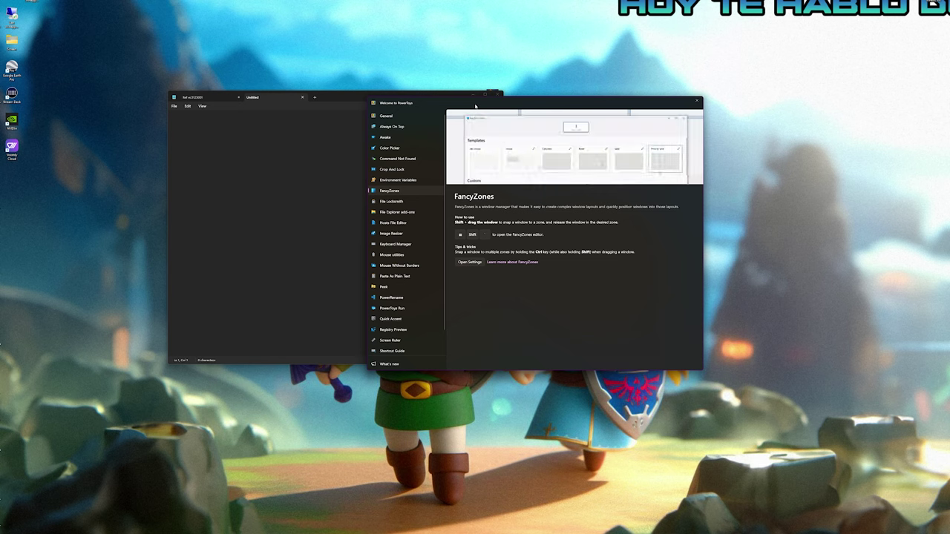
left_click_drag(476, 106, 476, 112)
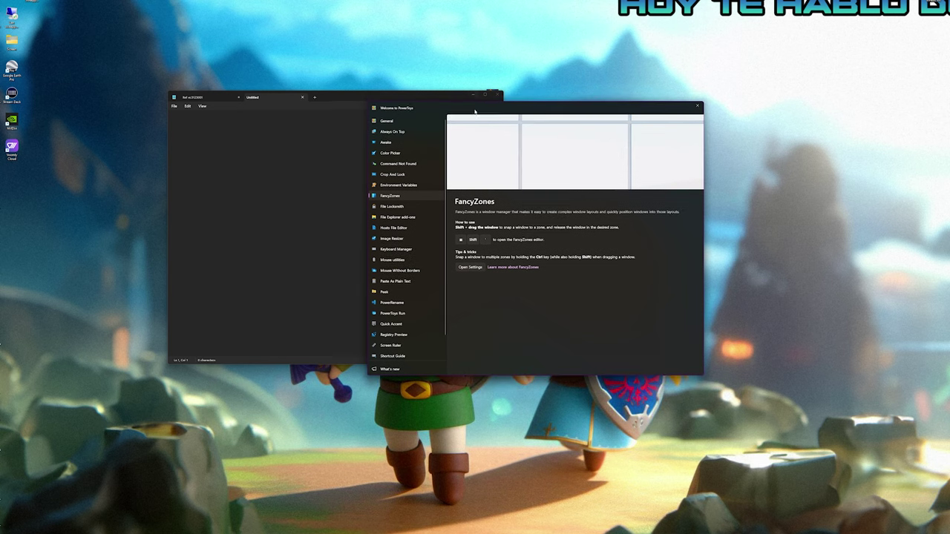
left_click(470, 96)
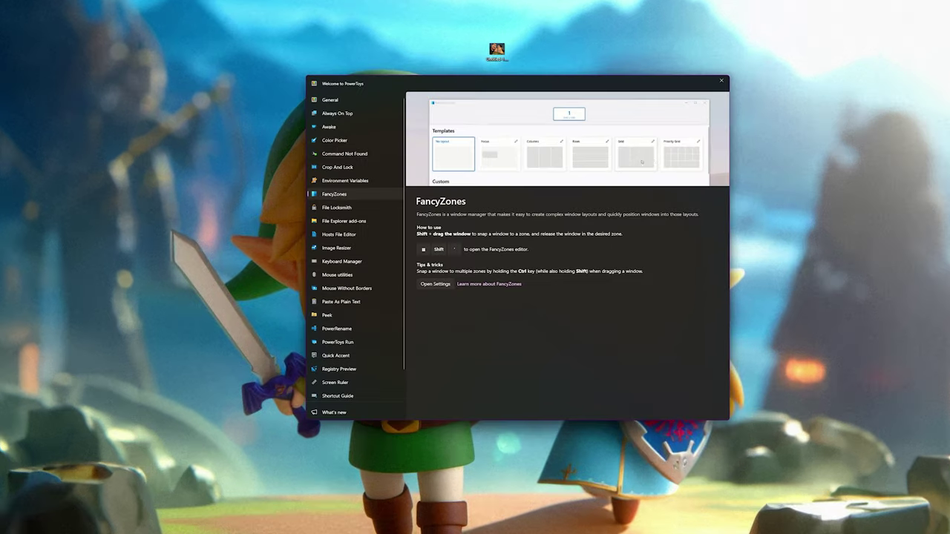
key("alt+Tab")
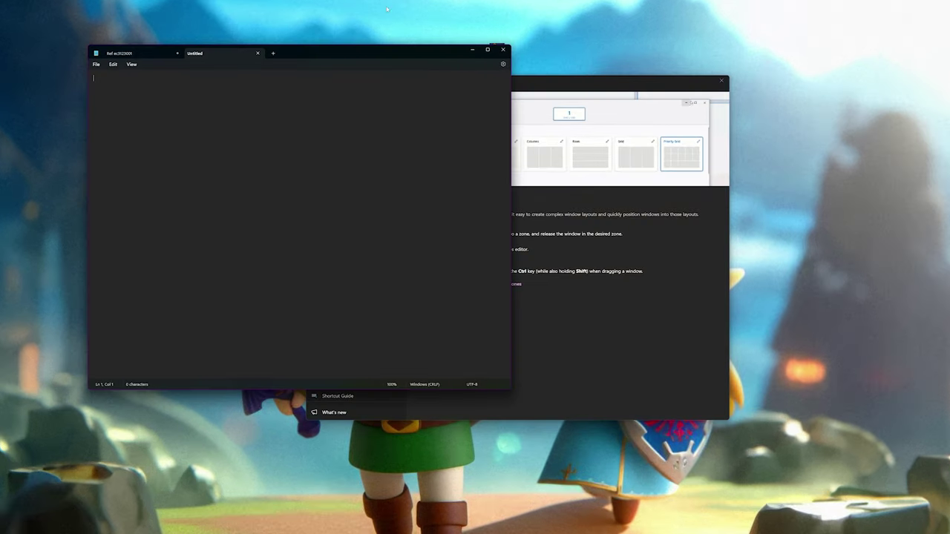
left_click(518, 77)
key("alt+Tab")
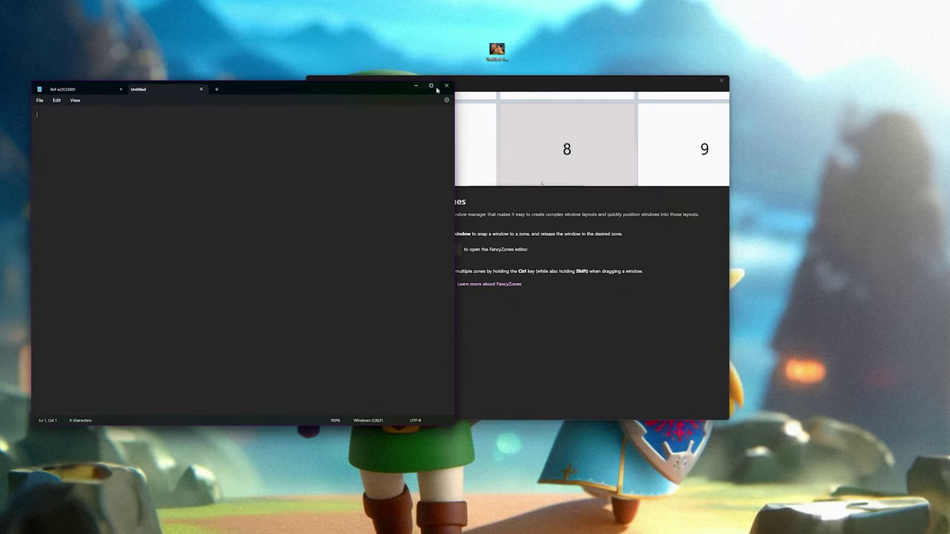
left_click(542, 92)
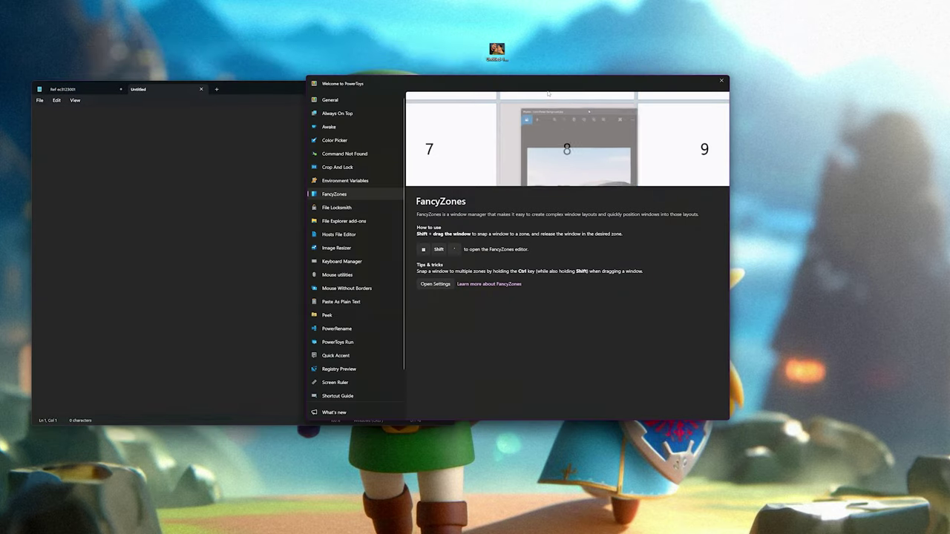
Show the File Locksmith overview, check which processes use the desktop image Untitled-1.jpg, and close File Locksmith.
left_click(353, 208)
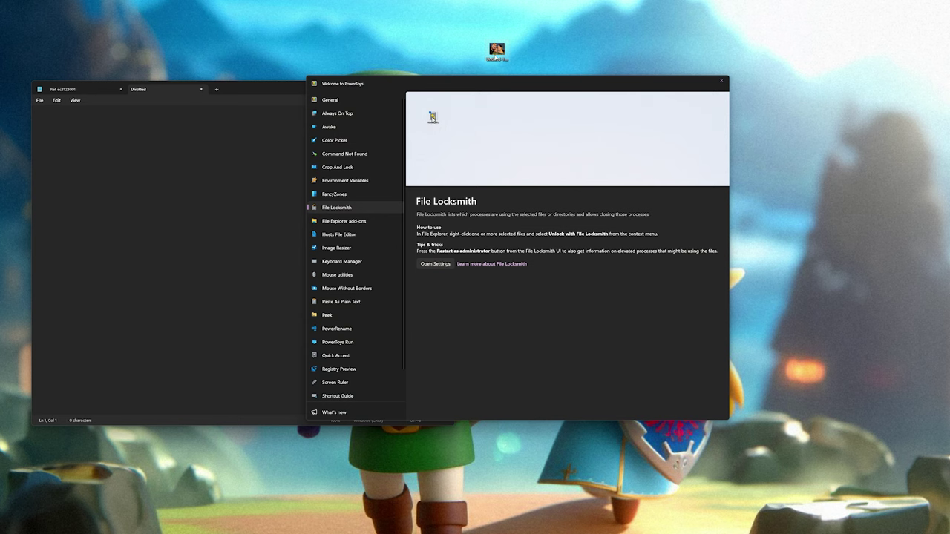
right_click(500, 53)
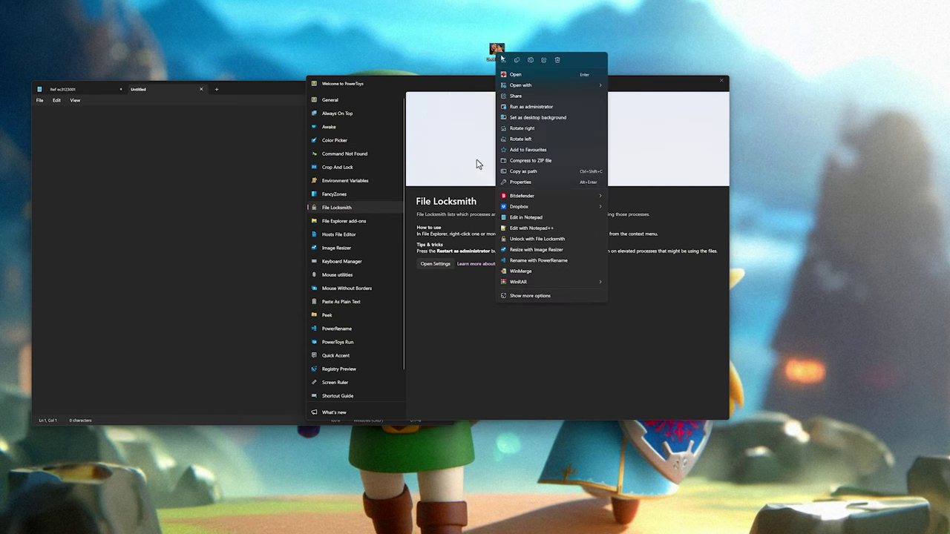
left_click(532, 240)
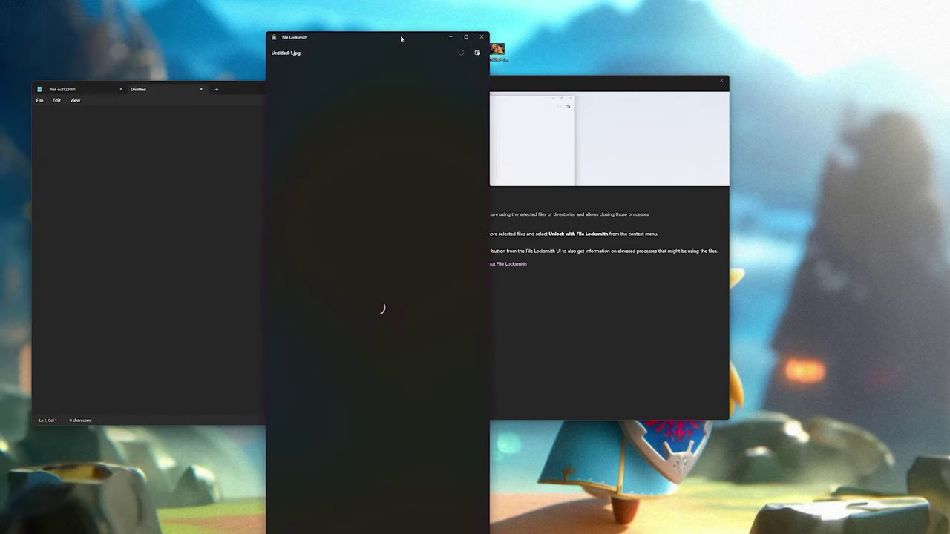
left_click_drag(390, 27, 399, 31)
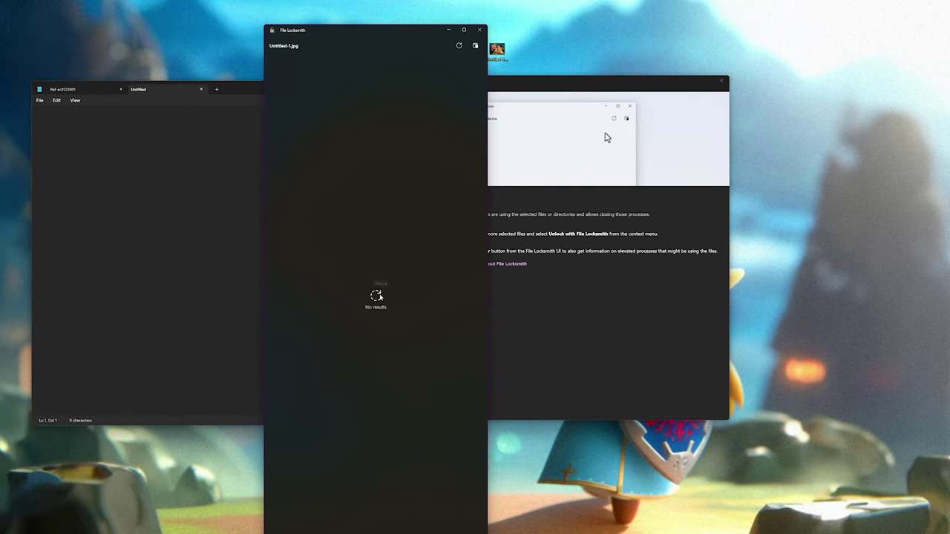
left_click(480, 30)
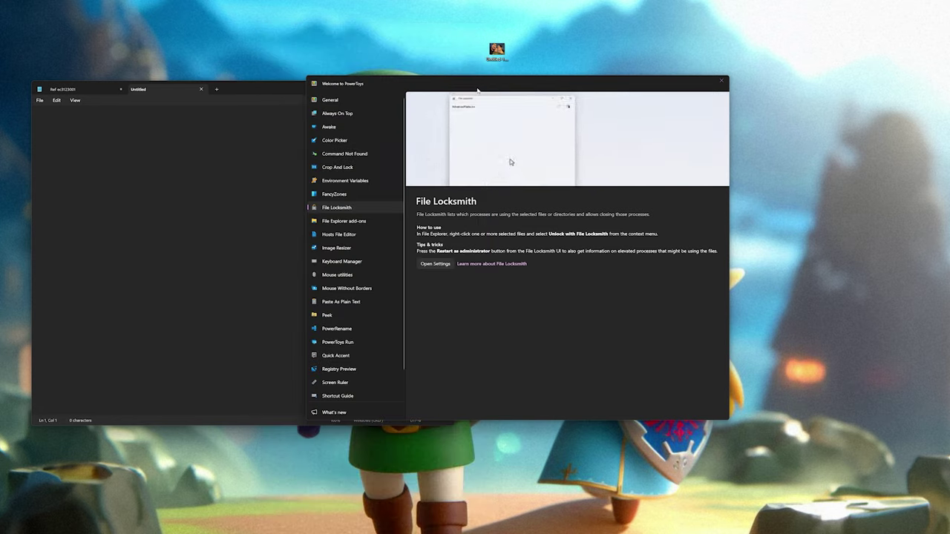
Show the Image Resizer overview, review the size presets offered for the desktop image, and cancel the resize.
left_click(332, 248)
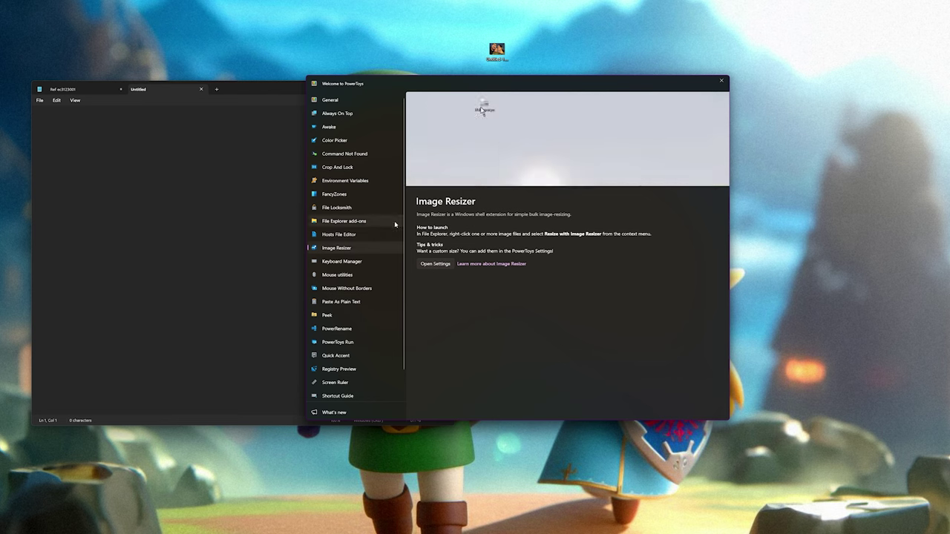
right_click(499, 53)
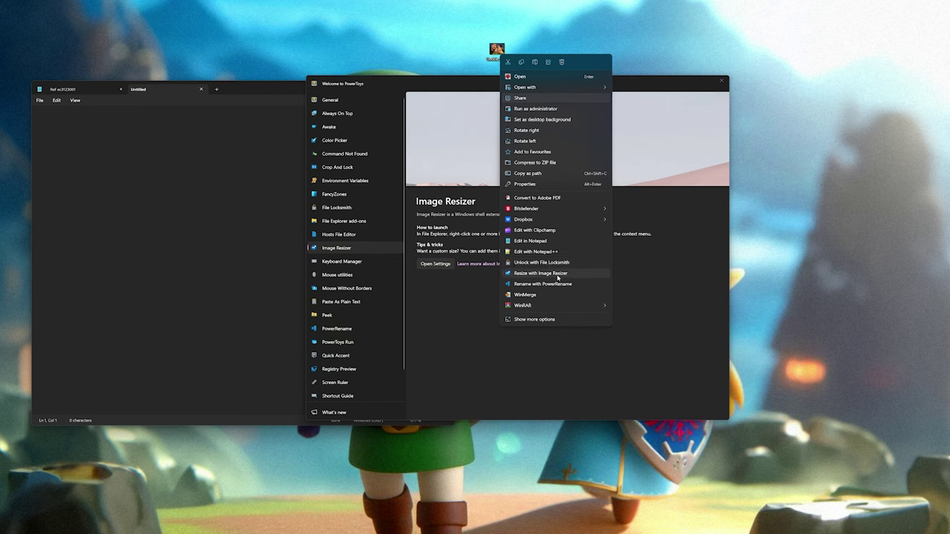
left_click(558, 276)
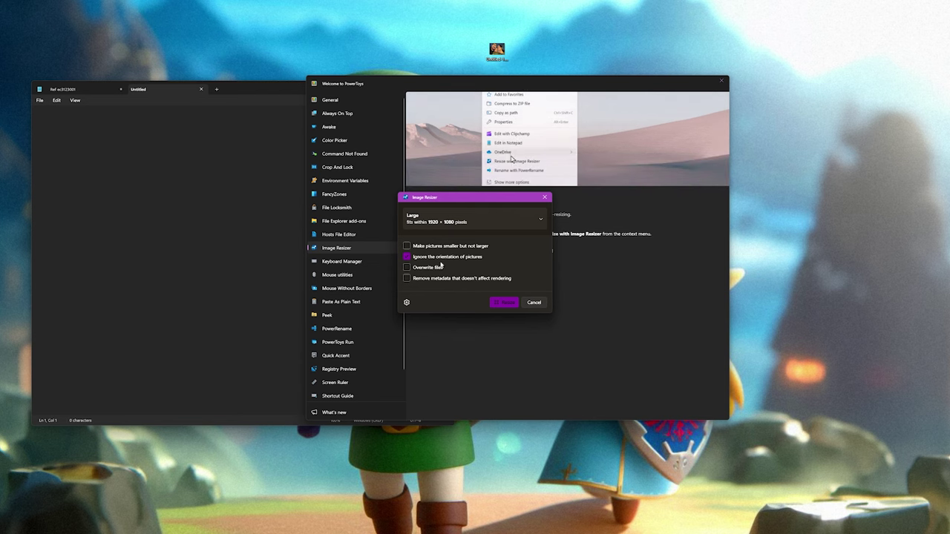
left_click(436, 220)
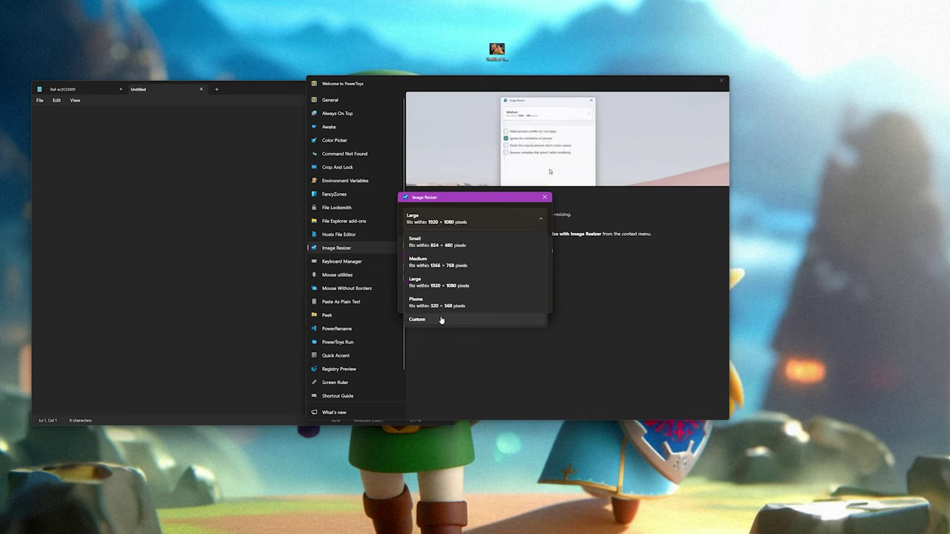
key("Escape")
left_click(533, 304)
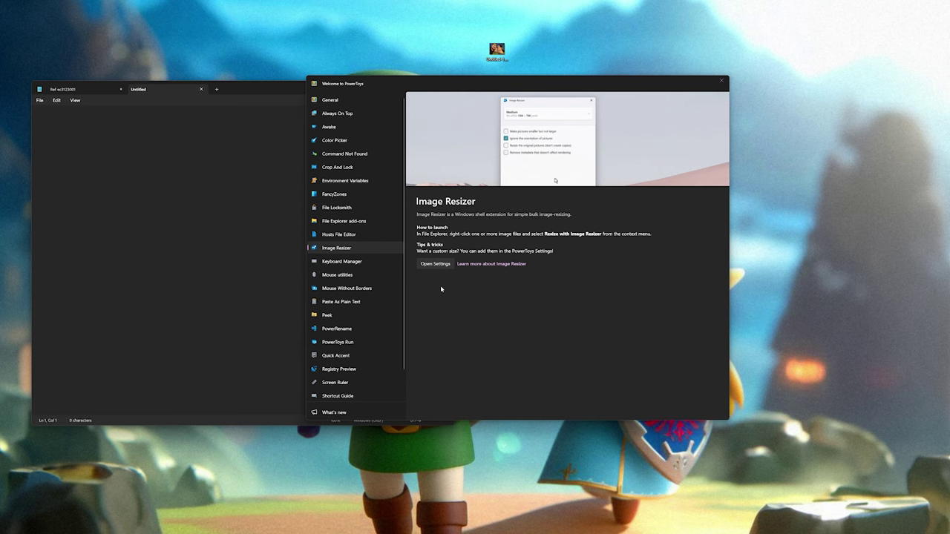
Show the Paste As Plain Text overview, followed by the Text Extractor overview.
left_click(355, 301)
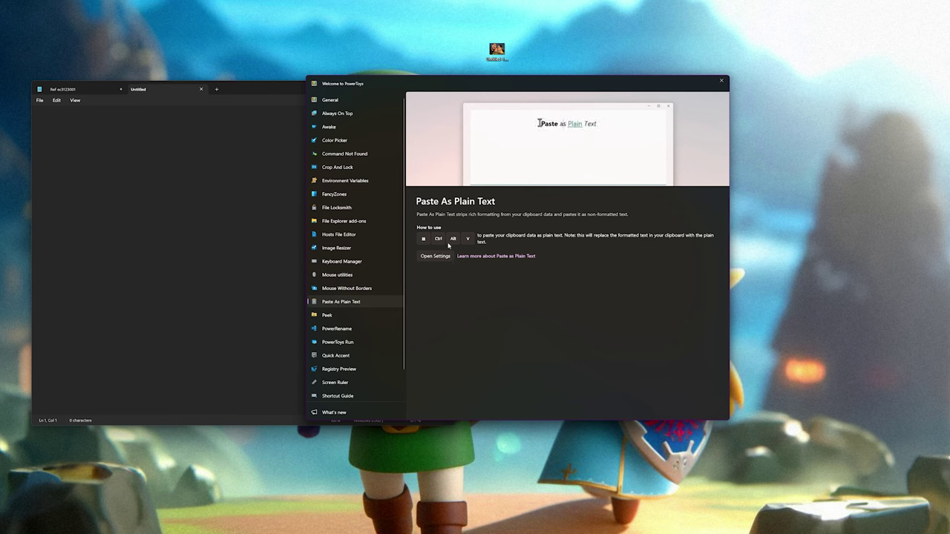
scroll(394, 297, "down", 2)
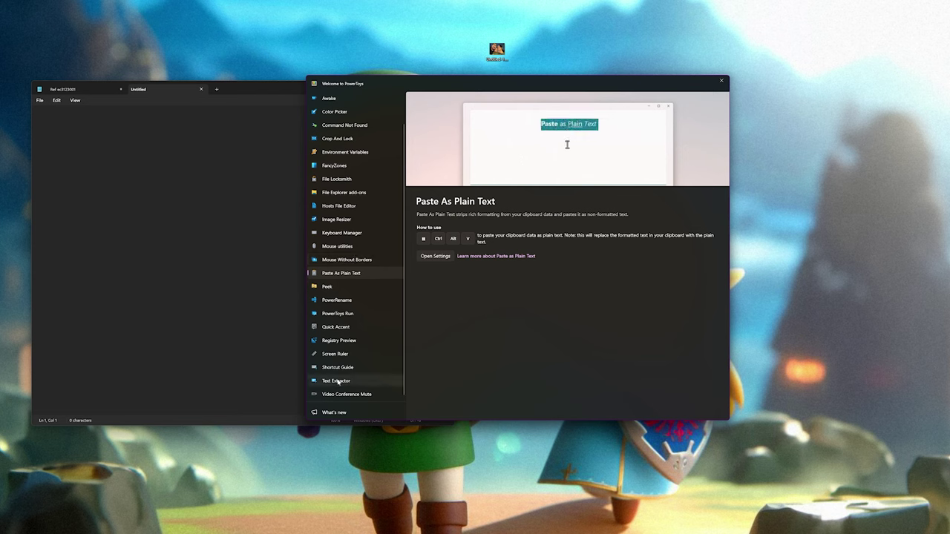
left_click(337, 381)
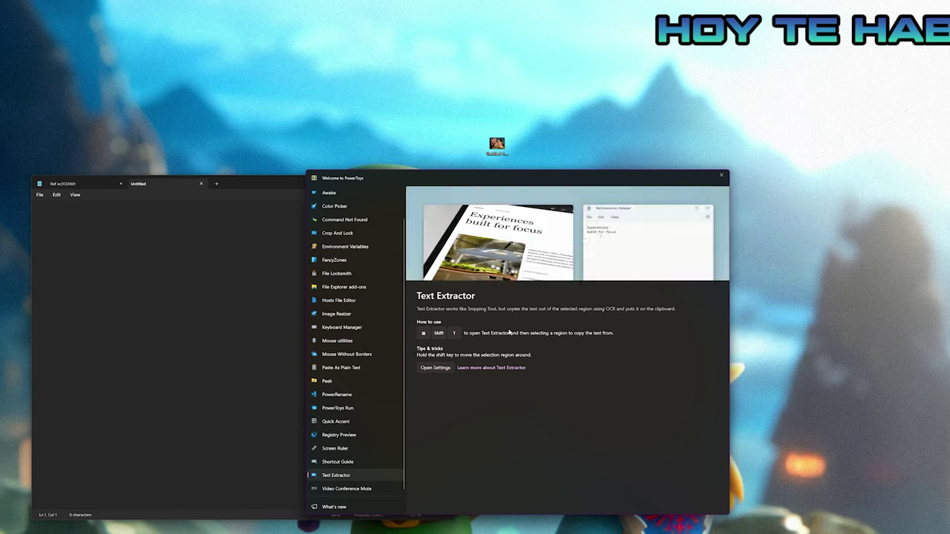
Extract the text of the Text Extractor description with the language English (United Kingdom) and paste it into the empty Notepad tab.
key("super+shift+t")
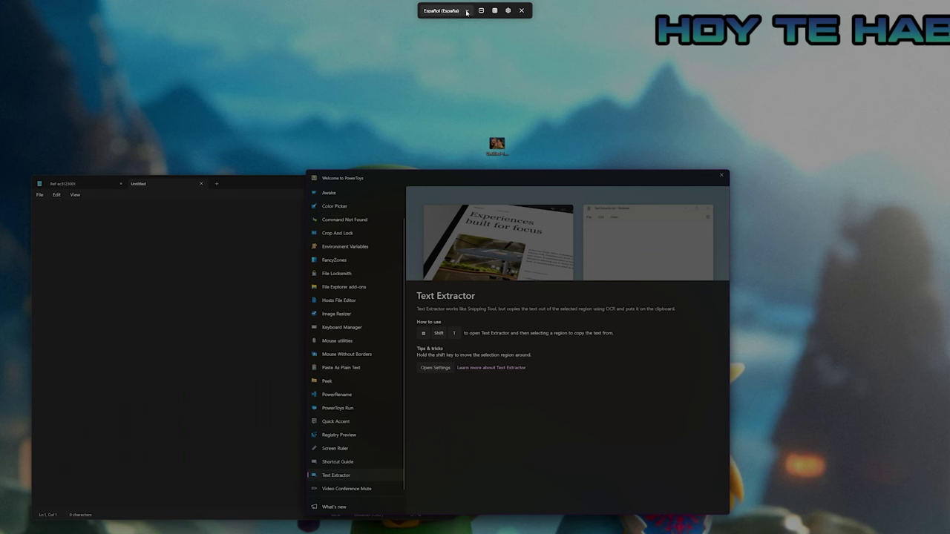
left_click(467, 12)
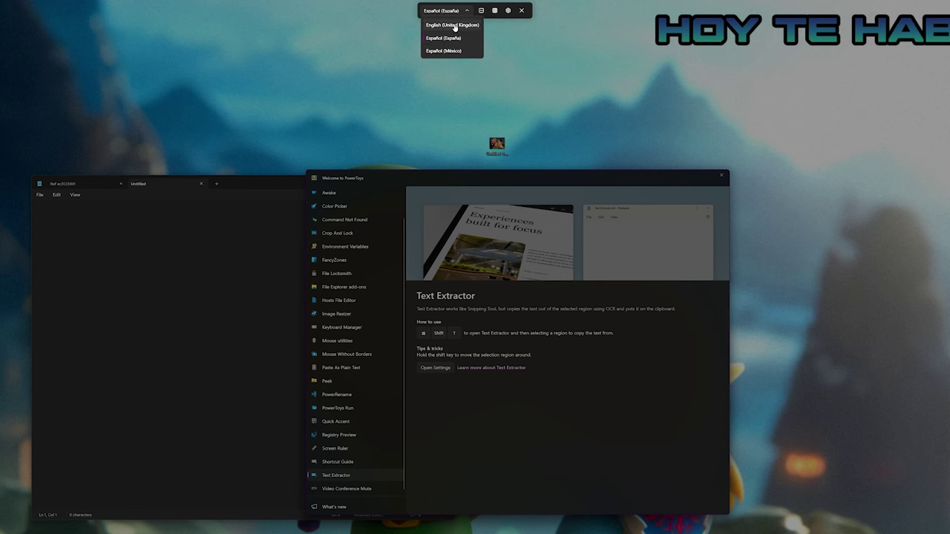
left_click(454, 26)
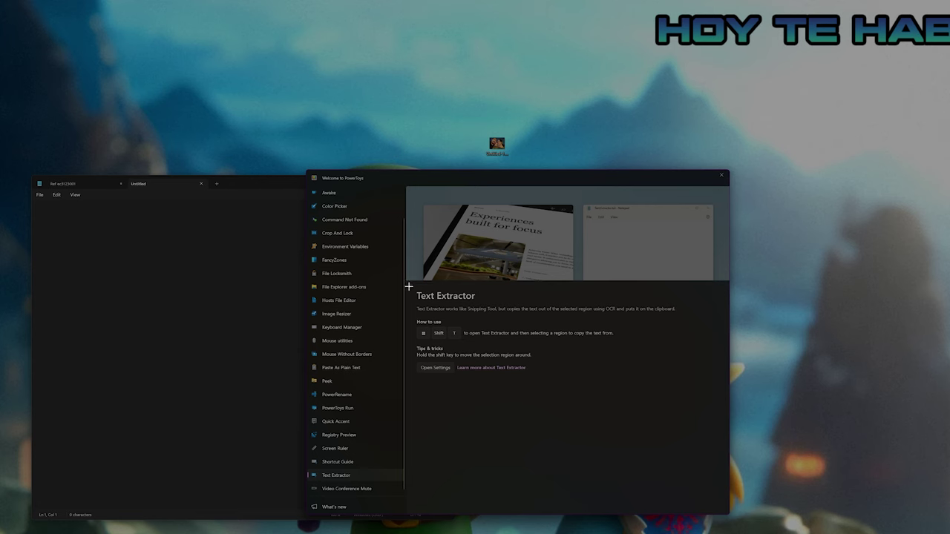
left_click_drag(408, 285, 698, 386)
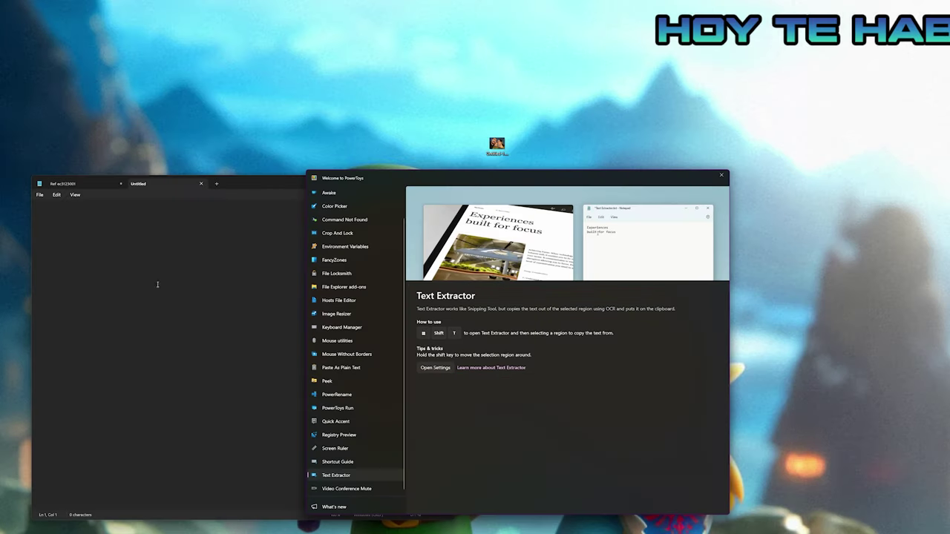
left_click(132, 225)
type("Text Extractor Text Extractor works like Snipping Tool, but copies the text out of the selected region using OCR and puts it on the clipboard. How to use Shift Tips & tricks T to open Text Extractor and then selecting a region to copy the text from. Hold the shift key to move the selection region around. Open Settings Learn more about Text Extractor")
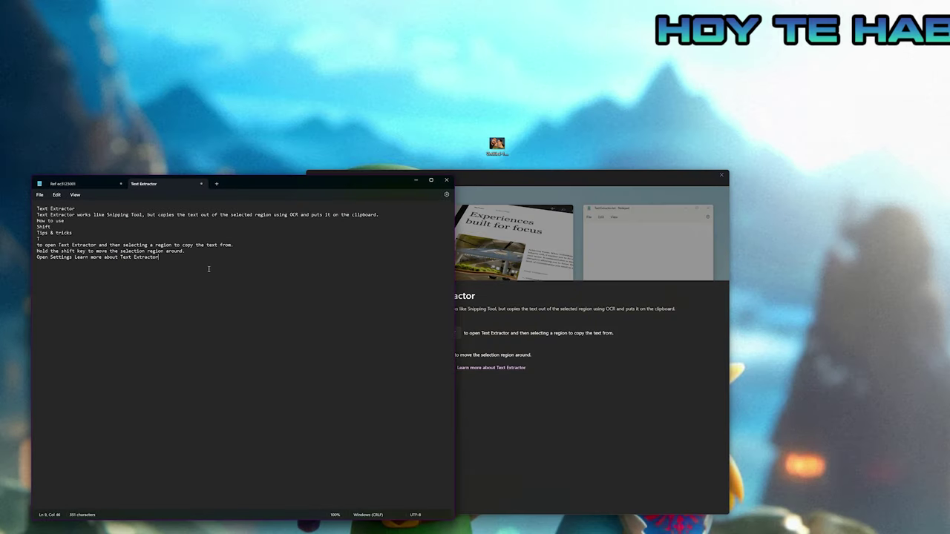
left_click(559, 210)
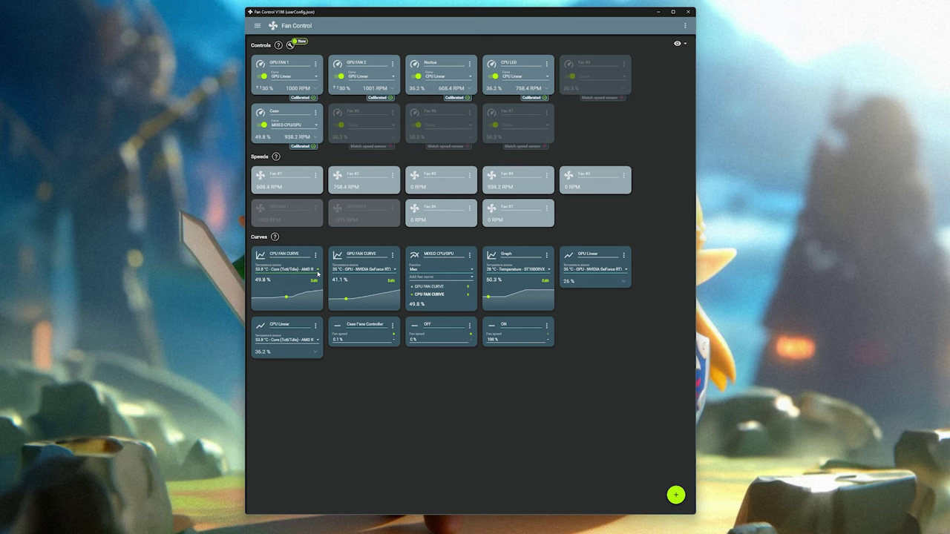
Examine the points and the available temperature sources of CPU FAN CURVE, and close the curve editor without saving.
left_click(314, 281)
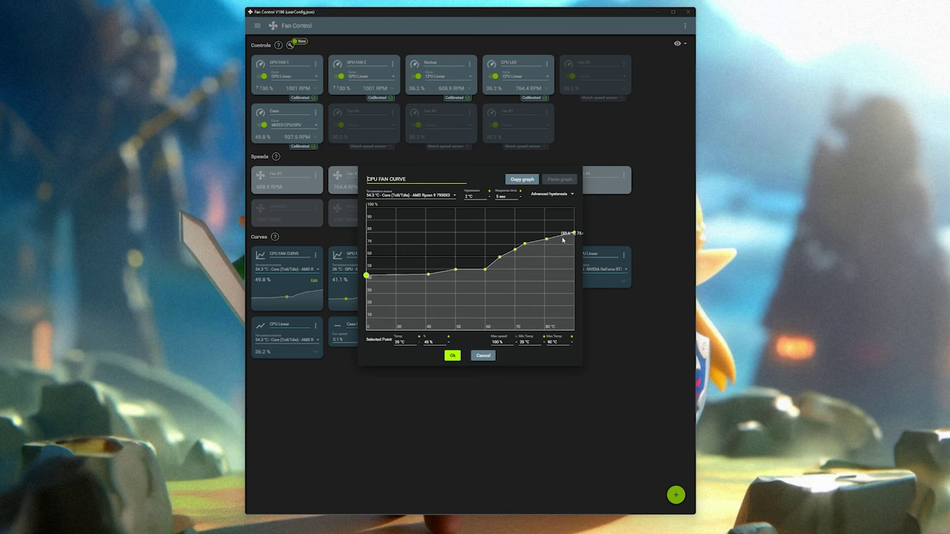
left_click(485, 269)
left_click(454, 195)
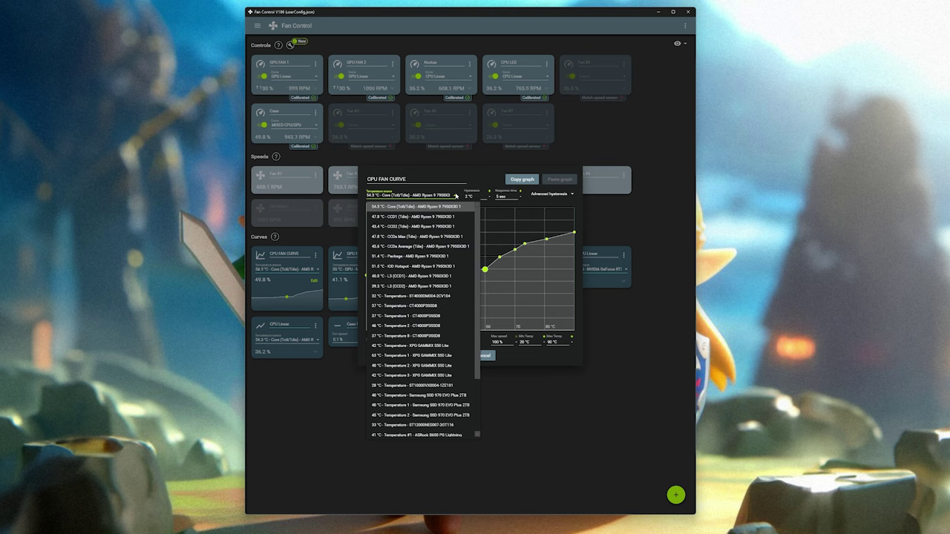
scroll(480, 339, "down", 3)
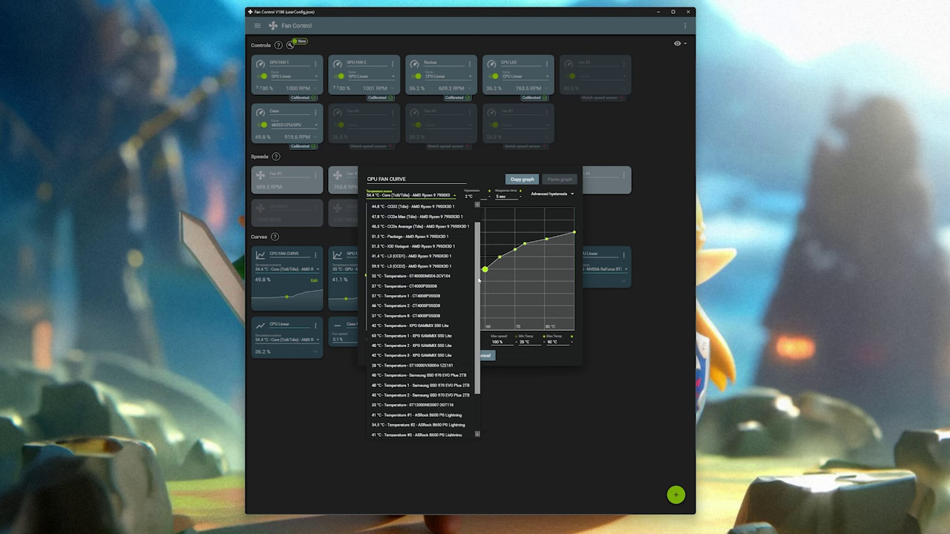
scroll(480, 338, "up", 5)
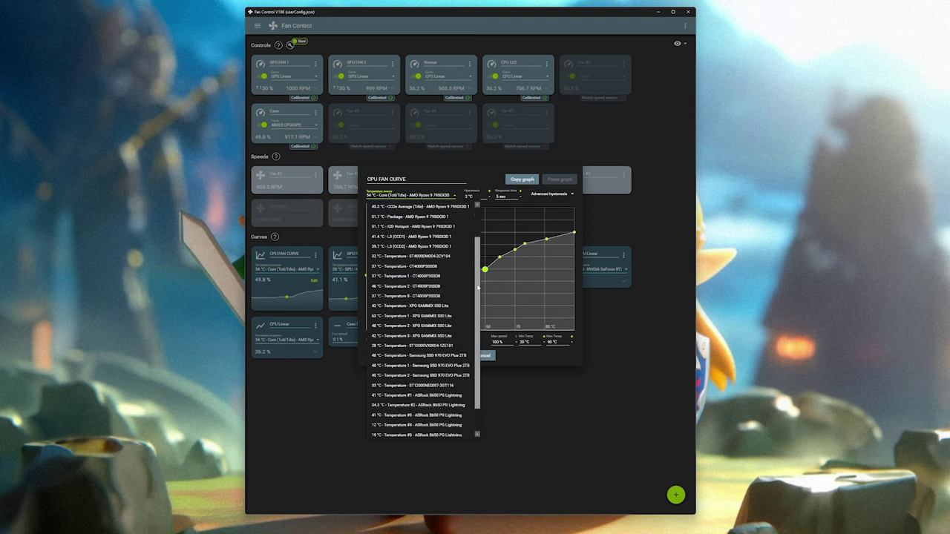
left_click(464, 174)
left_click(499, 257)
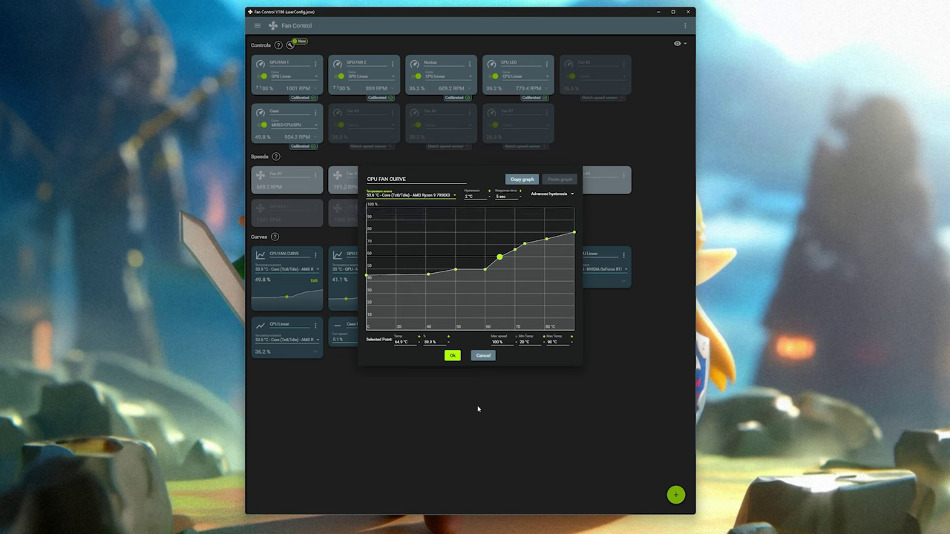
left_click(484, 357)
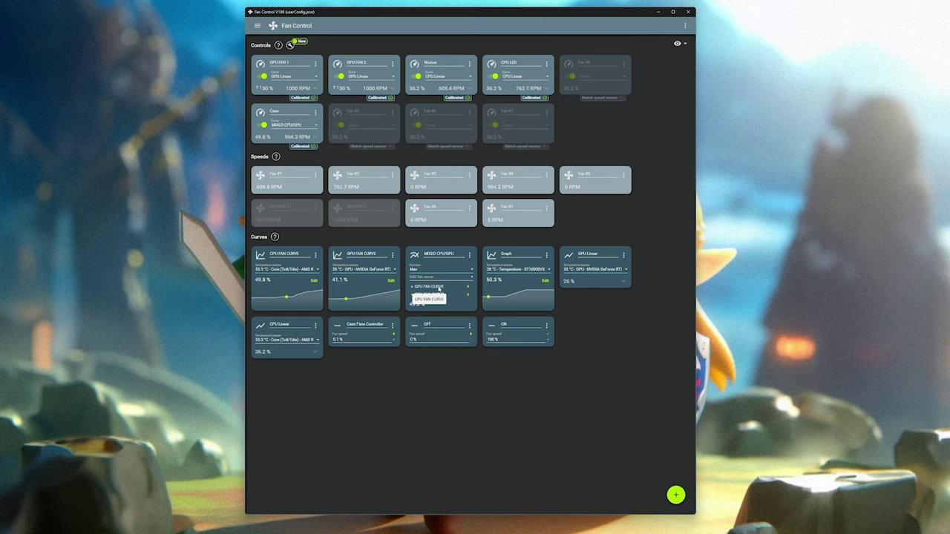
Check the highest-temperature points of GPU FAN CURVE and CPU FAN CURVE, cancelling each curve editor.
left_click(389, 283)
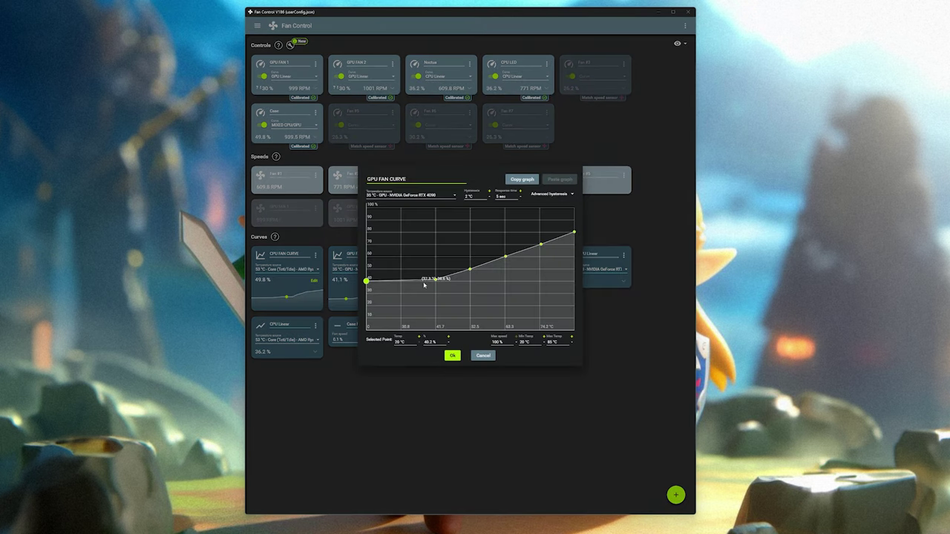
left_click(574, 233)
left_click(483, 355)
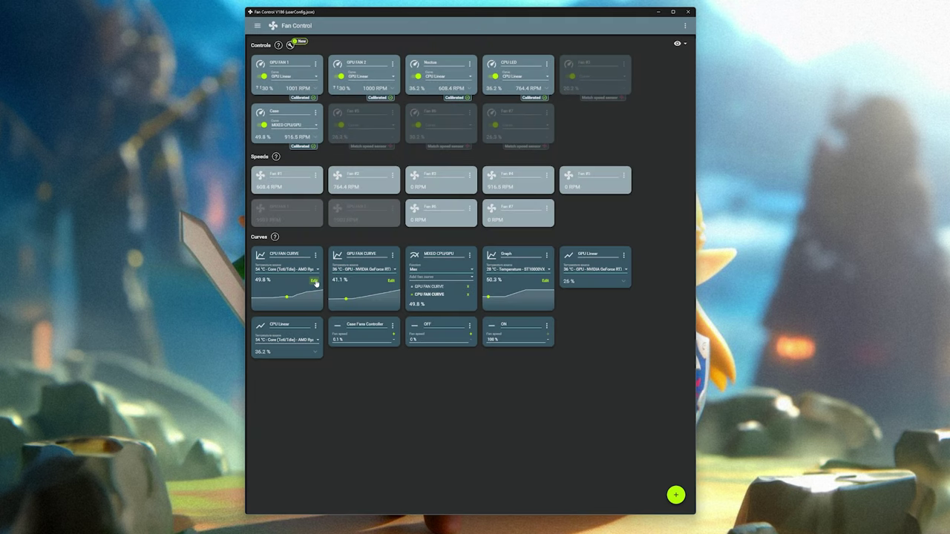
left_click(314, 280)
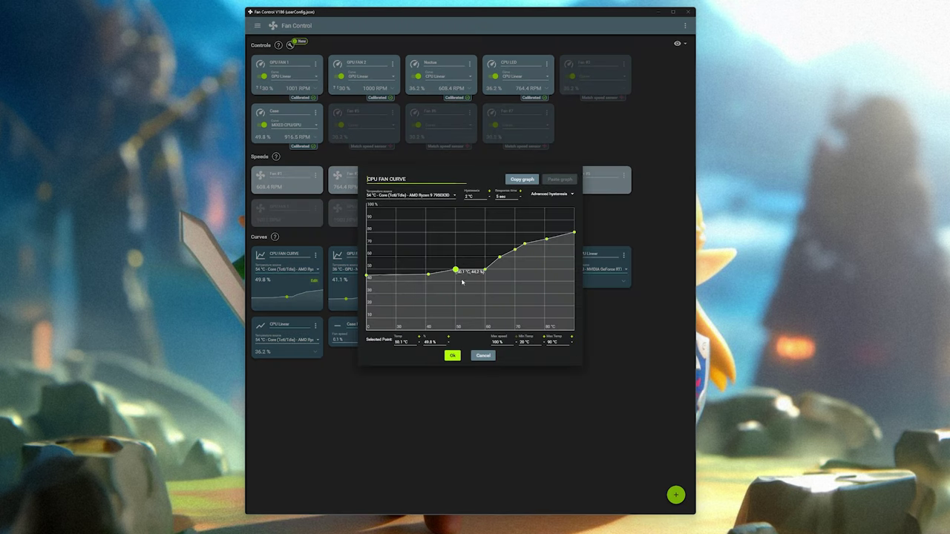
left_click(573, 234)
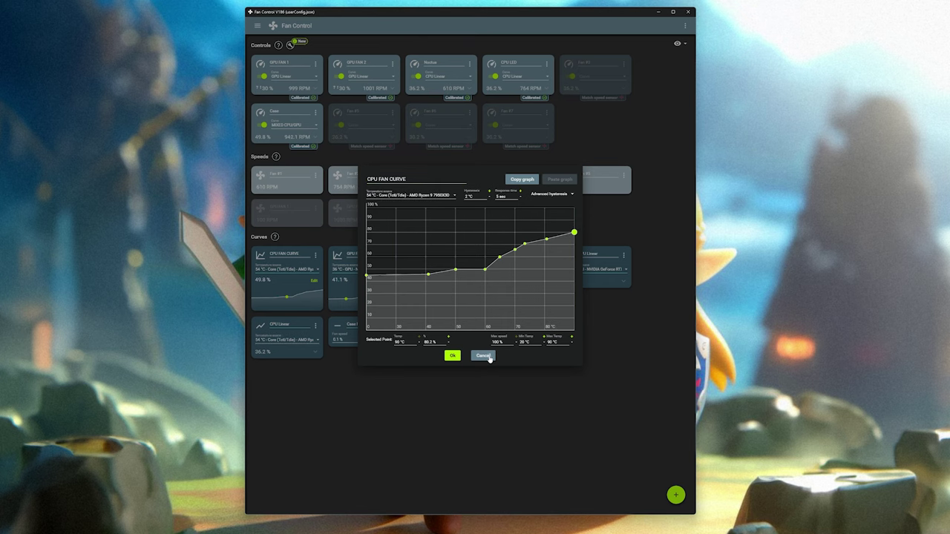
left_click(484, 355)
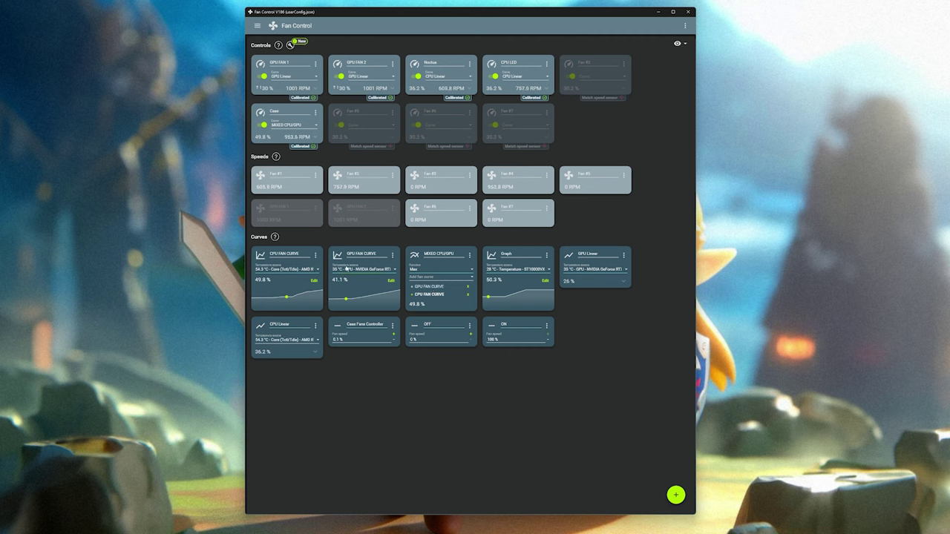
Review the function options of the MIXED CPU/GPU curve and choose GPU FAN CURVE among its fan curves to add.
left_click(469, 256)
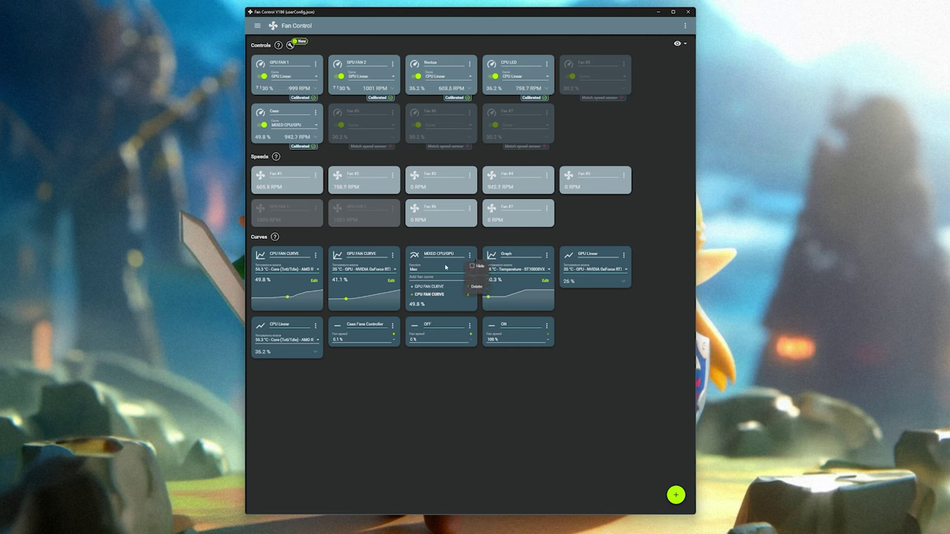
left_click(445, 267)
left_click(471, 273)
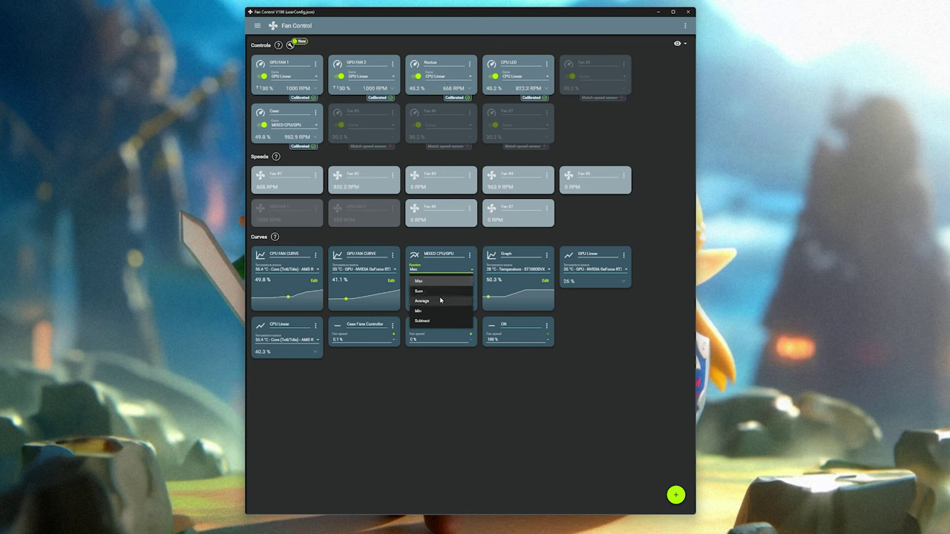
left_click(491, 387)
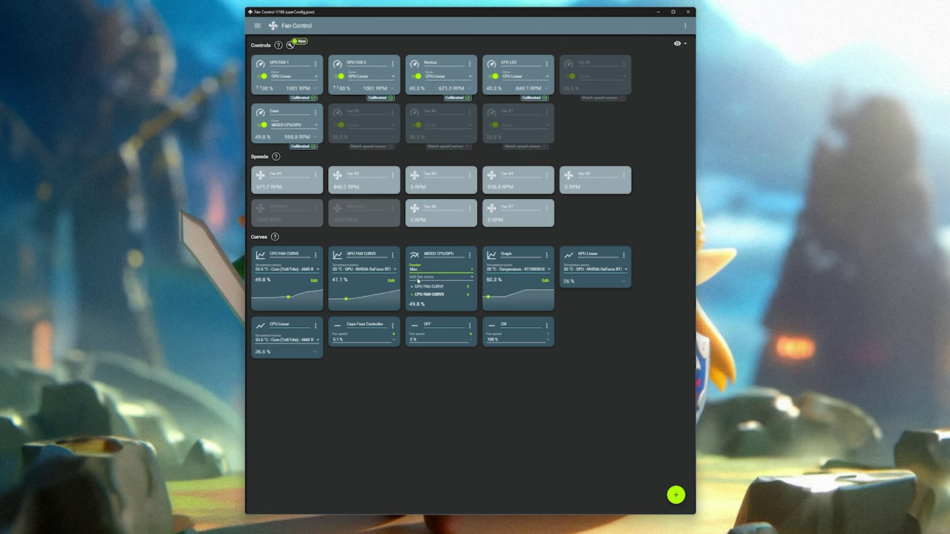
left_click(418, 277)
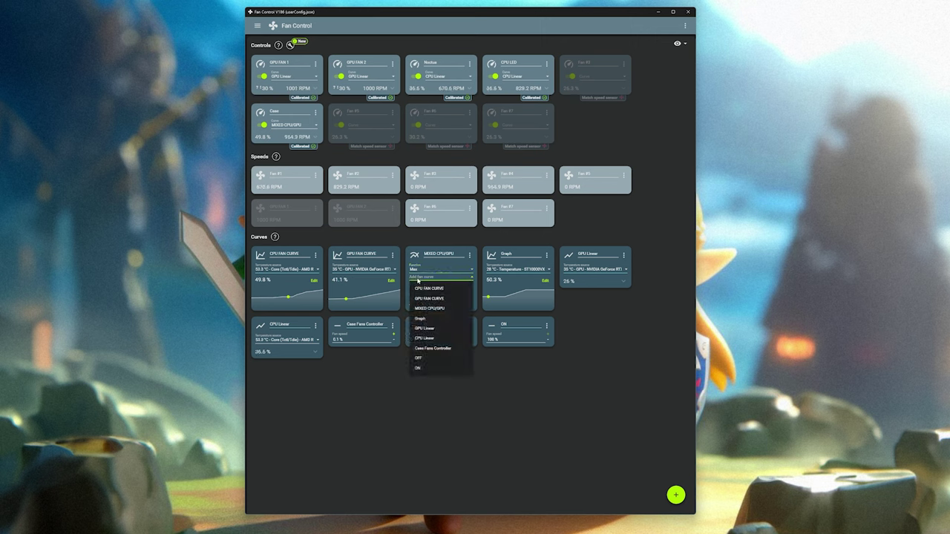
left_click(429, 297)
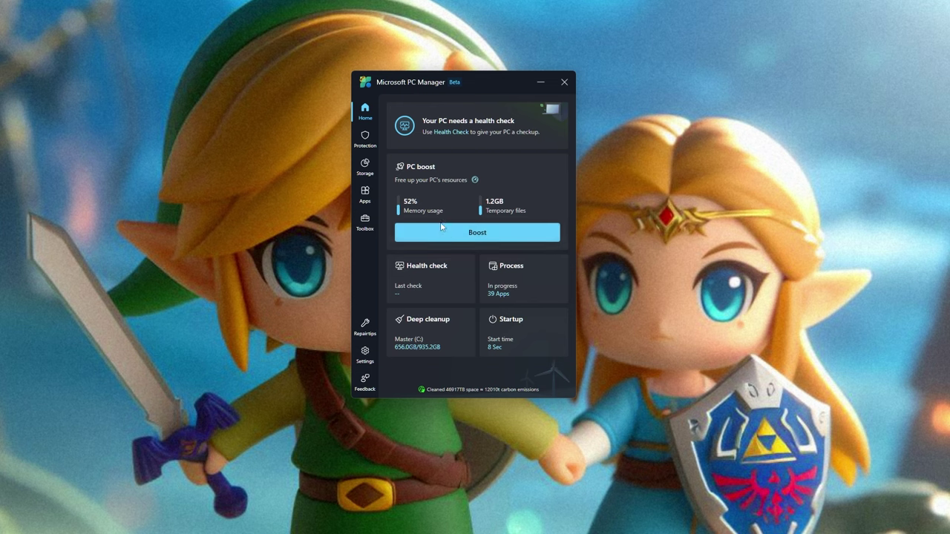
Switch to Microsoft PC Manager, boost the PC to free up resources, and run a health check through to completion.
left_click(487, 235)
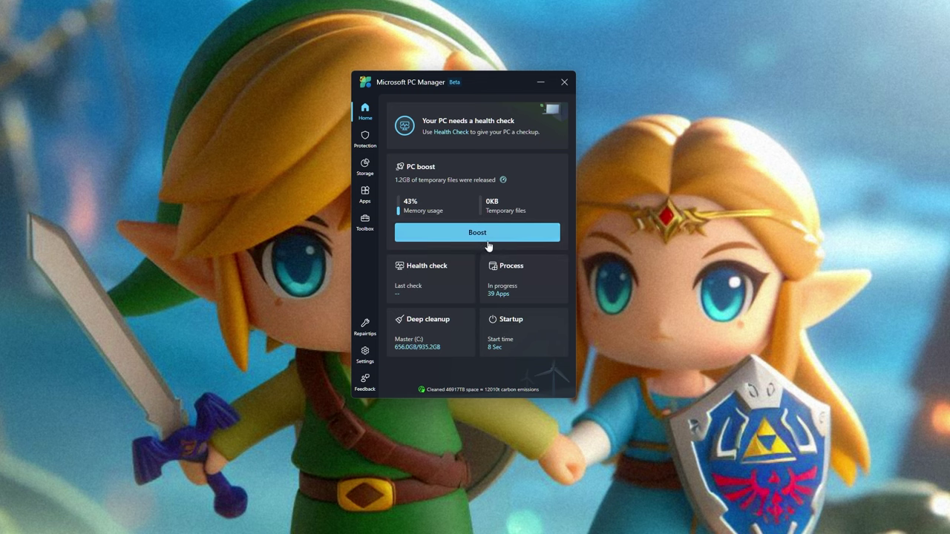
left_click(431, 286)
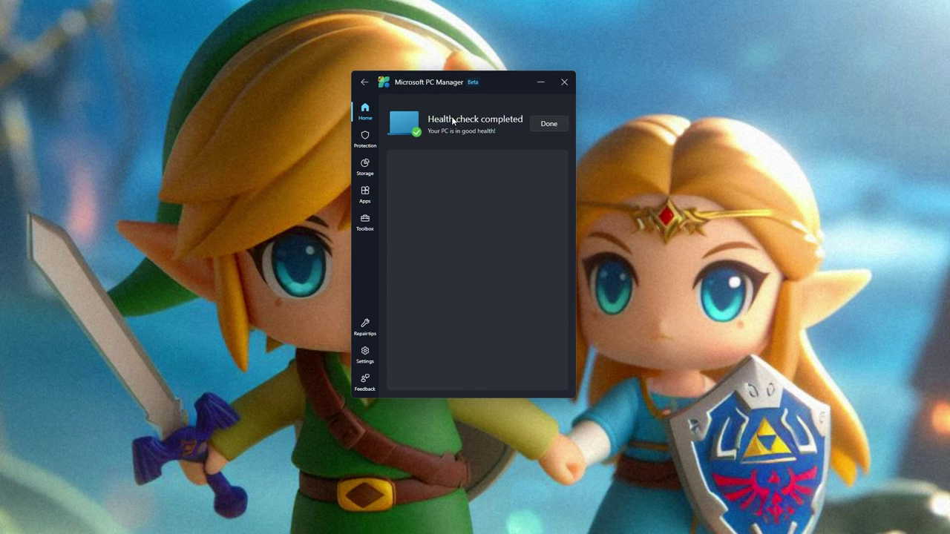
left_click(549, 125)
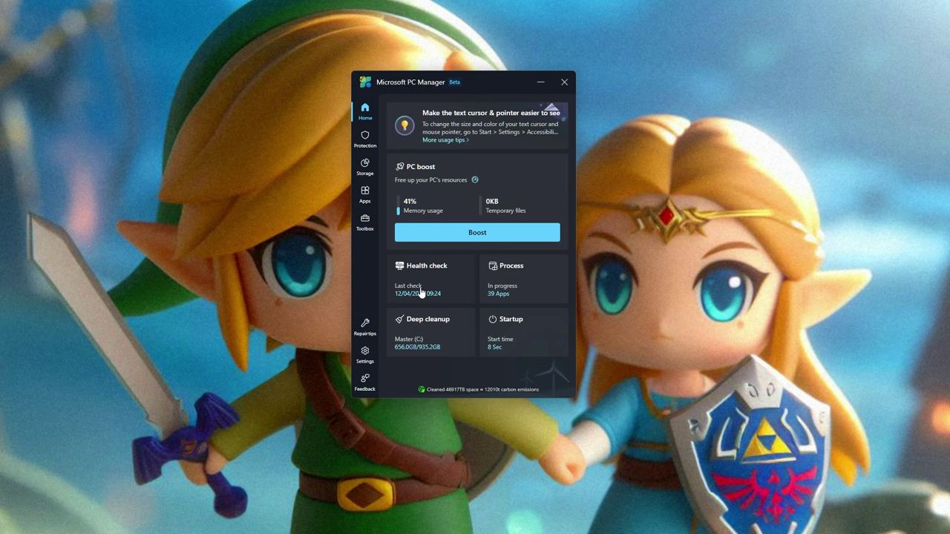
Review the running apps in Process management and the entries in Startup apps, and return to the home page.
left_click(512, 277)
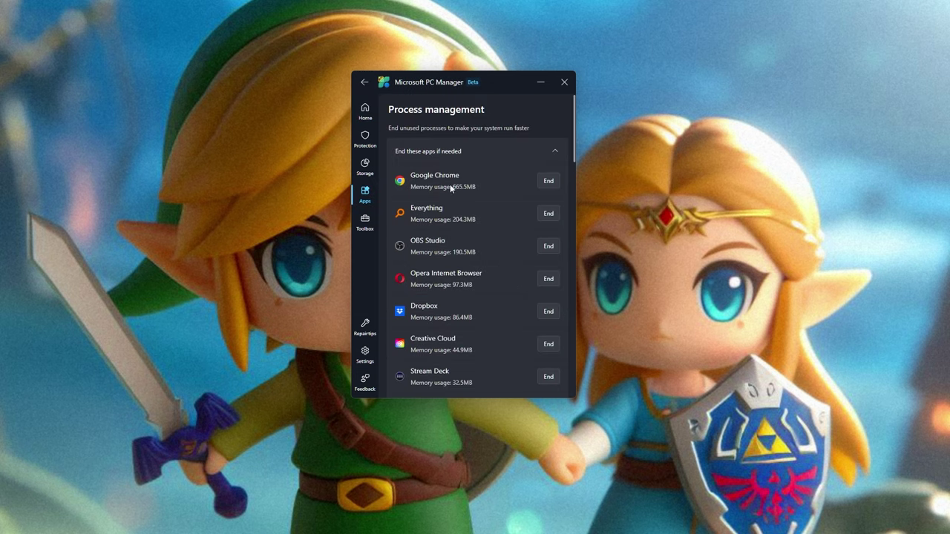
left_click_drag(573, 141, 570, 110)
left_click(364, 82)
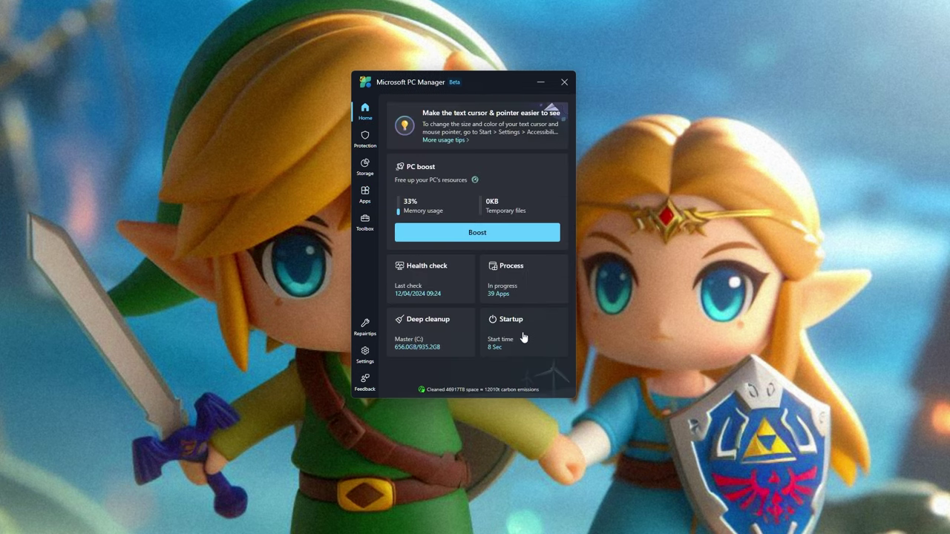
left_click(519, 338)
left_click_drag(575, 177, 564, 147)
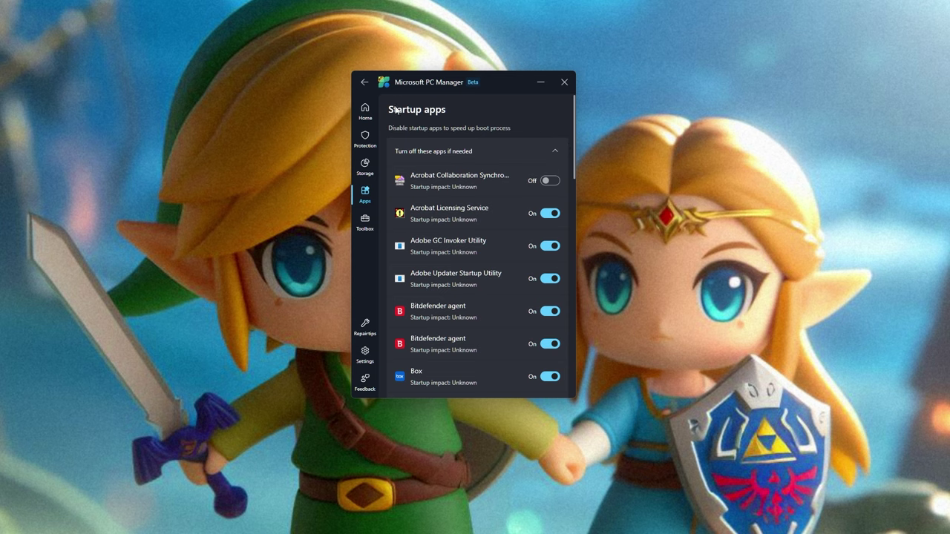
left_click(364, 81)
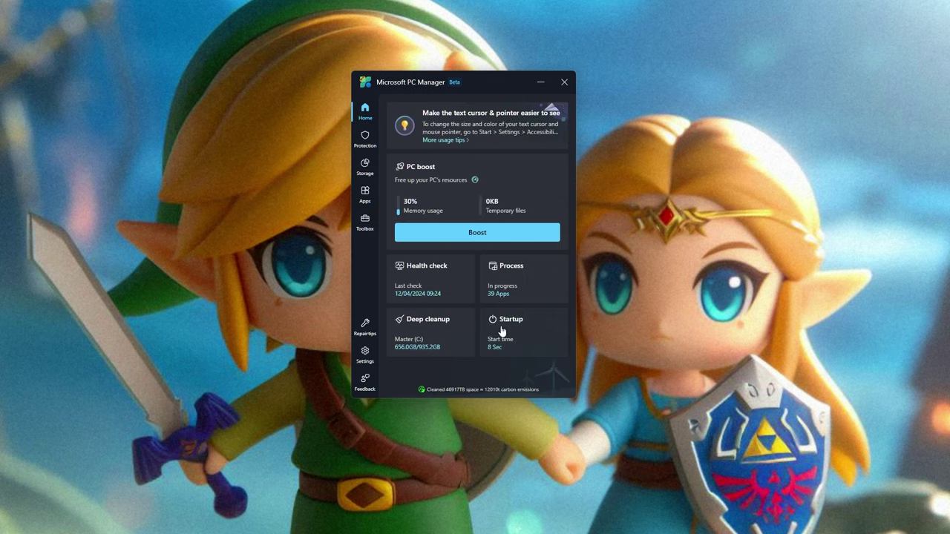
Review all Deep cleanup items, from System cleanup and Application cache to Recycle Bin and Web cache, and leave without cleaning.
left_click(435, 317)
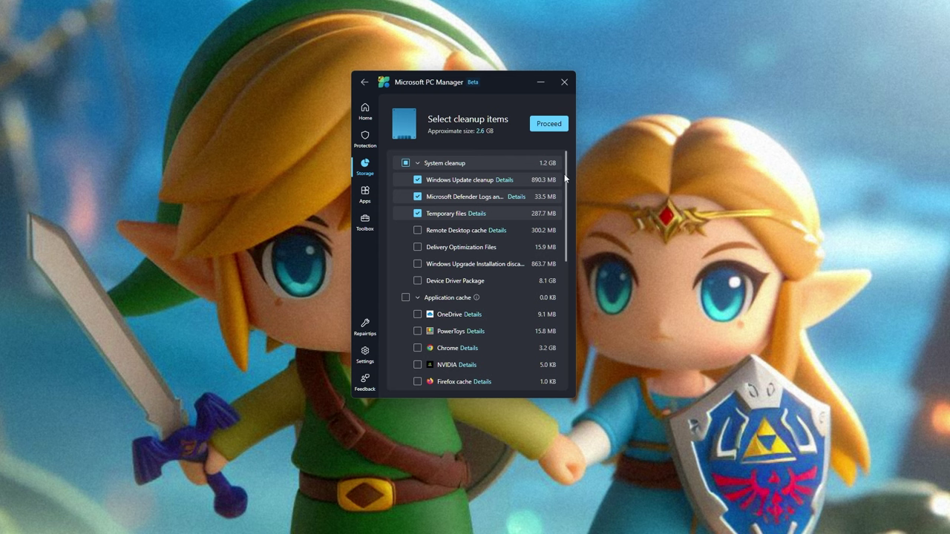
scroll(564, 175, "down", 1)
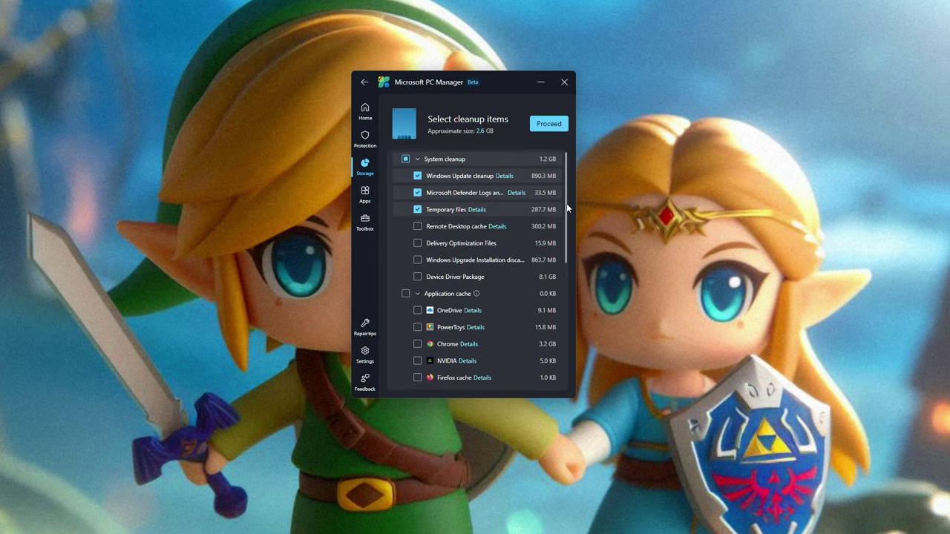
scroll(567, 208, "down", 2)
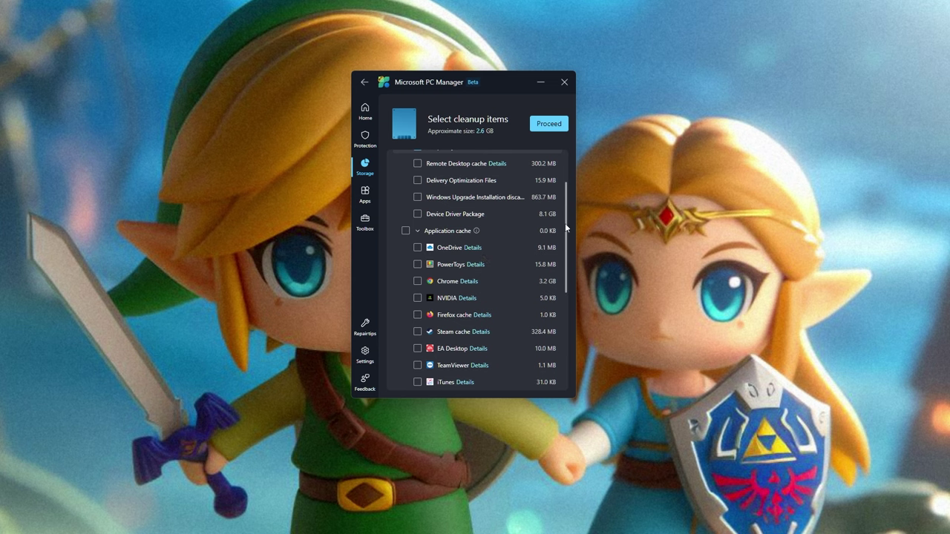
scroll(565, 237, "down", 2)
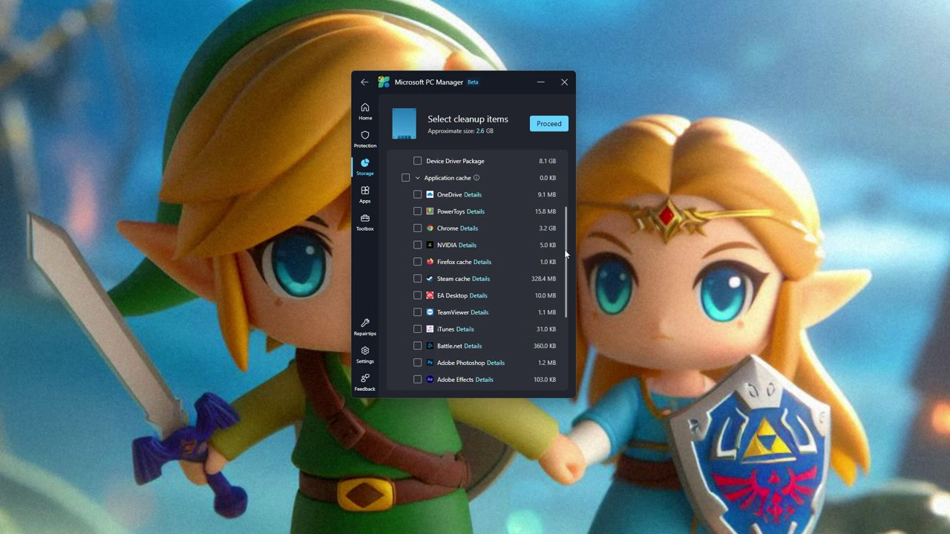
left_click_drag(564, 254, 565, 341)
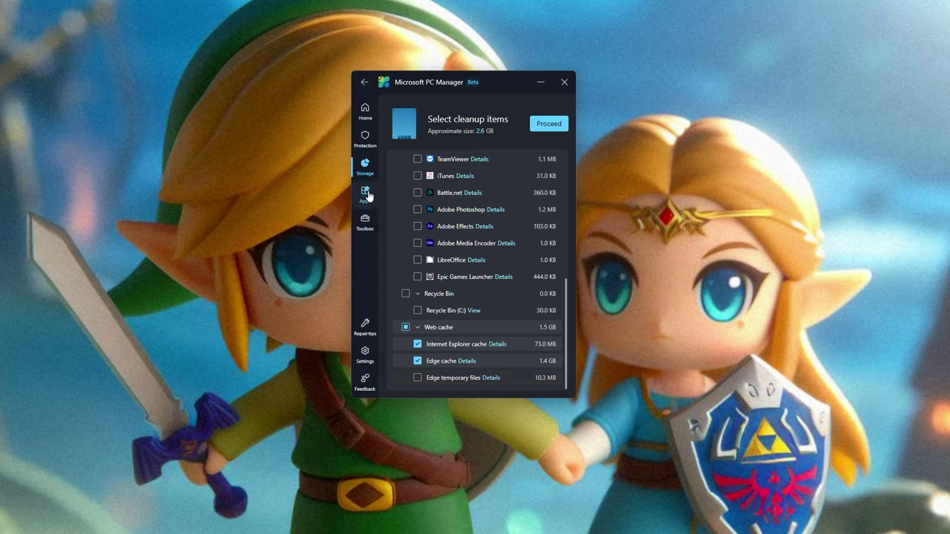
left_click(365, 111)
Show the System protection page, checking the available Windows updates and the taskbar items offered for repair.
left_click(364, 139)
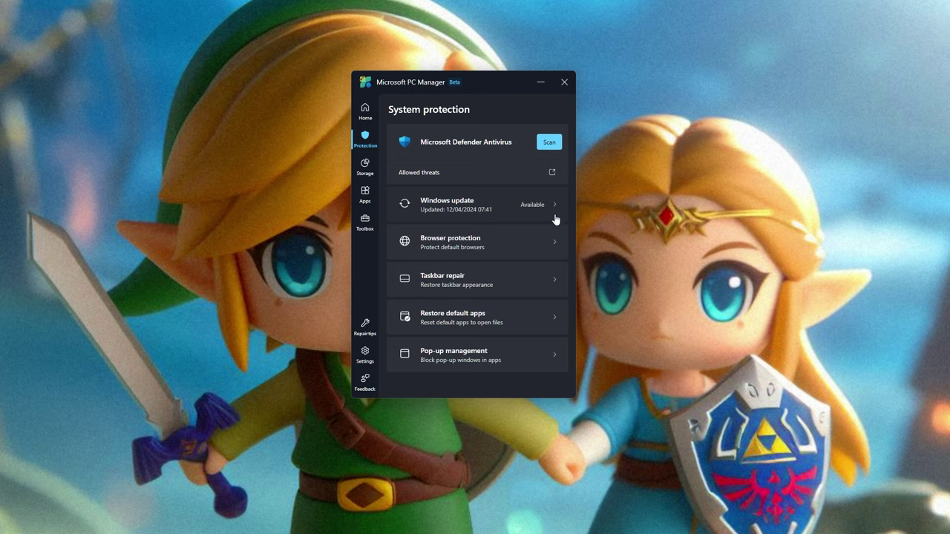
left_click(490, 206)
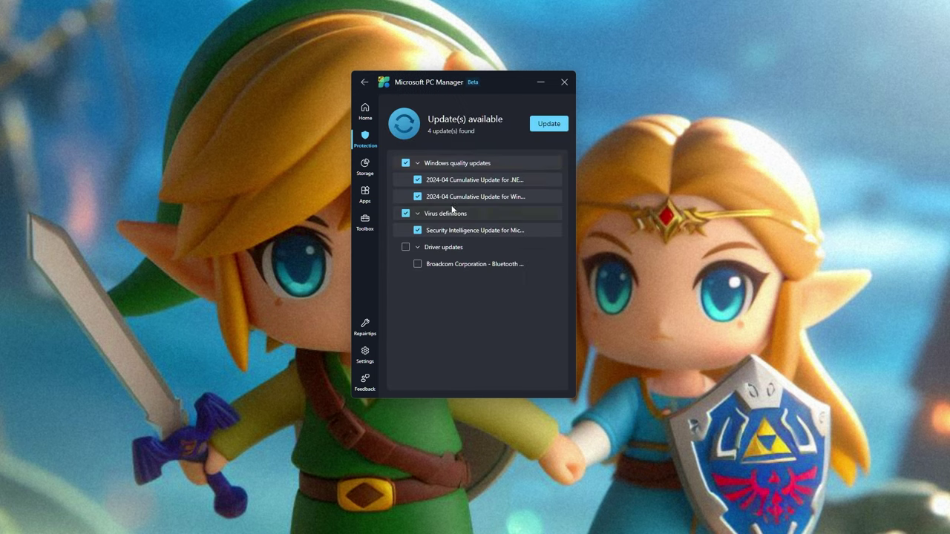
left_click(364, 83)
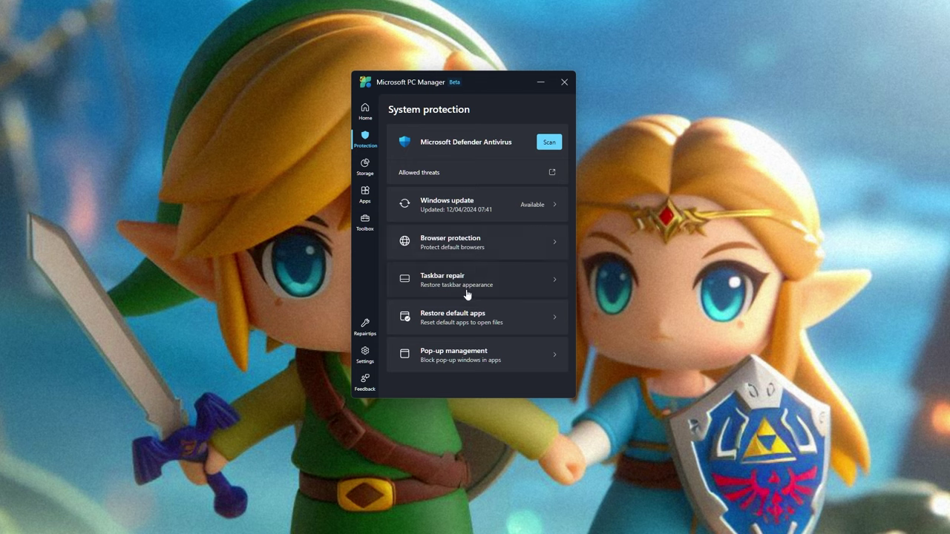
left_click(490, 283)
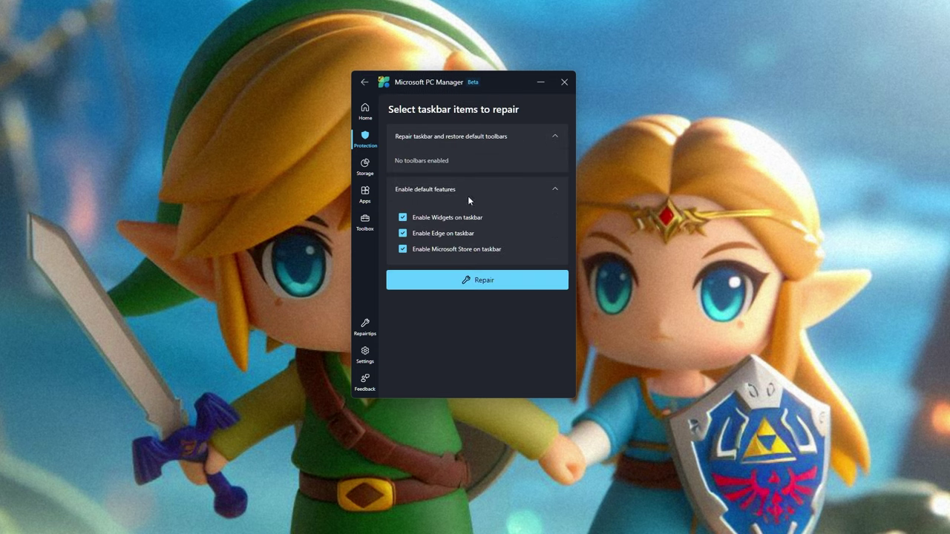
left_click(364, 83)
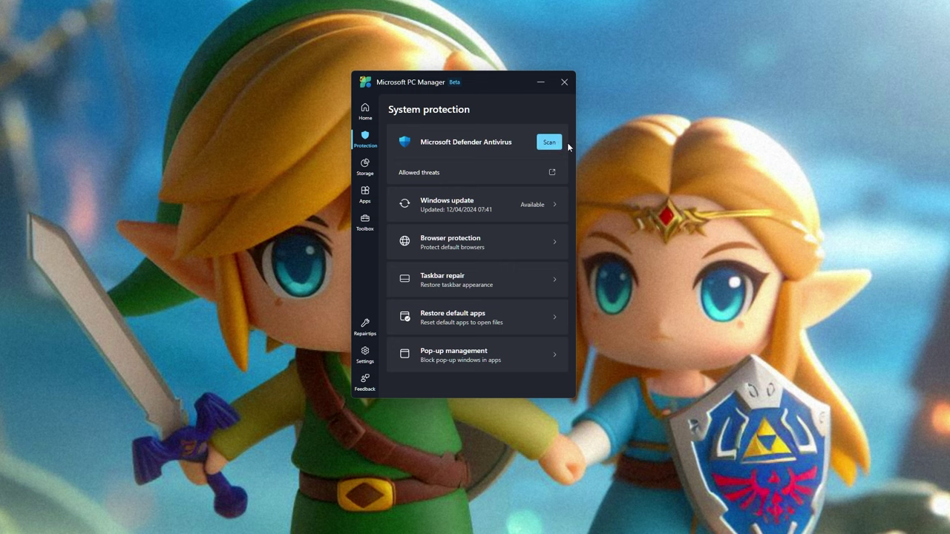
Show the Storage Management page and check the drive choices for the large files search without changing the drive.
left_click(364, 165)
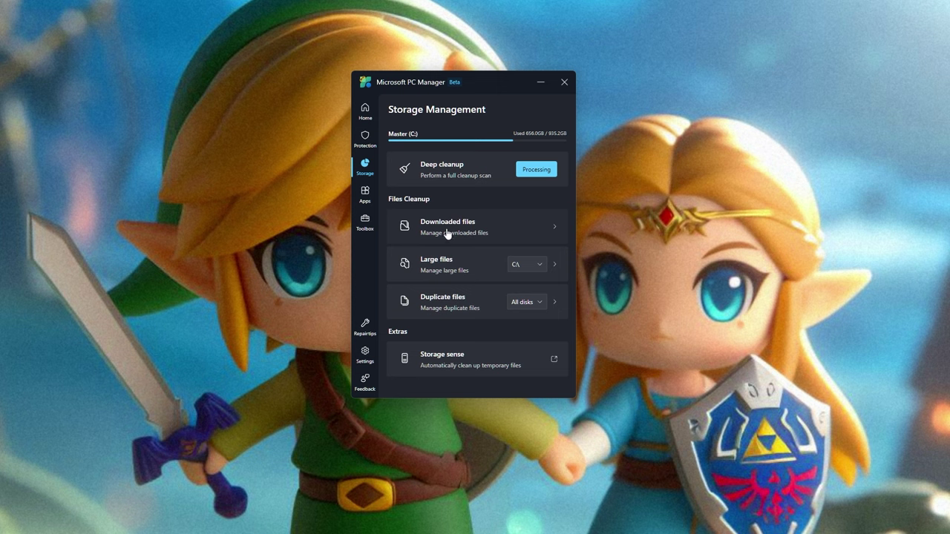
left_click(532, 269)
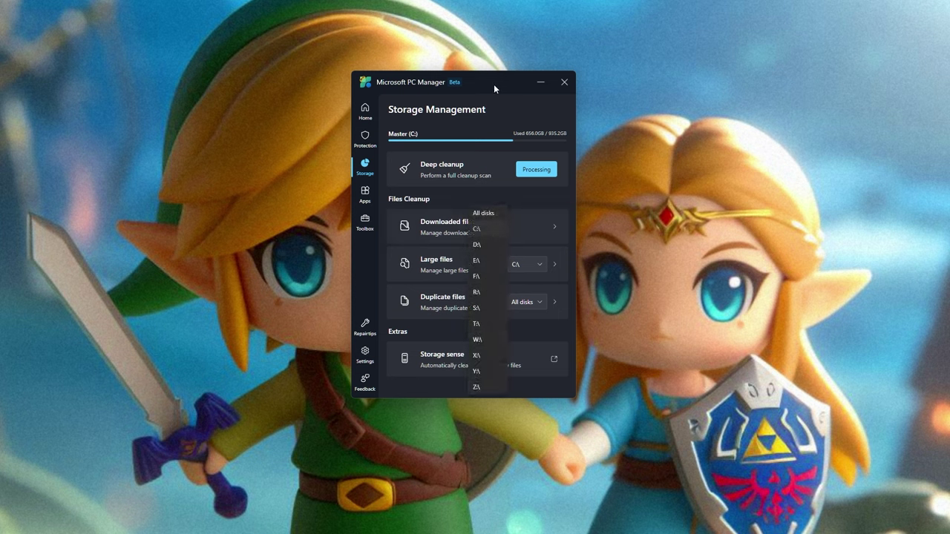
left_click(432, 329)
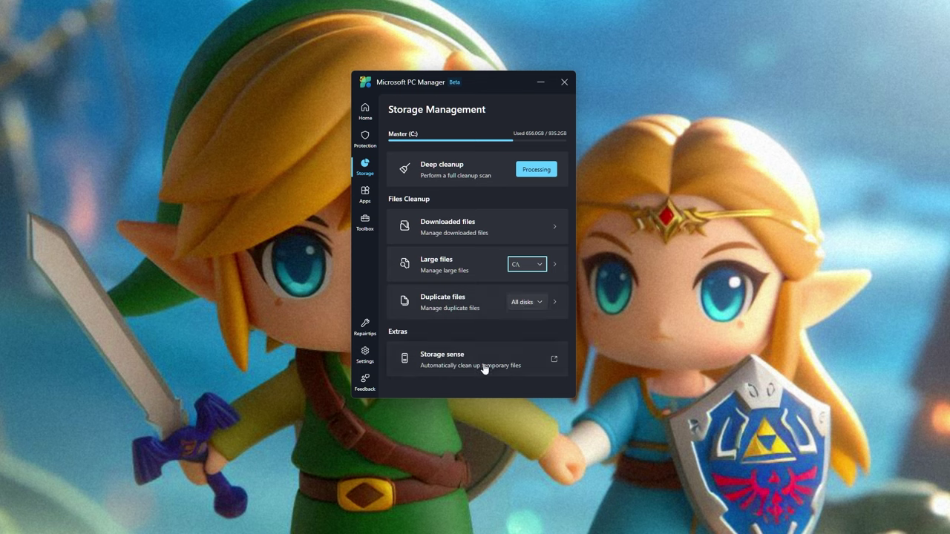
Show the App management and Toolbox pages, and return to the home page.
left_click(365, 194)
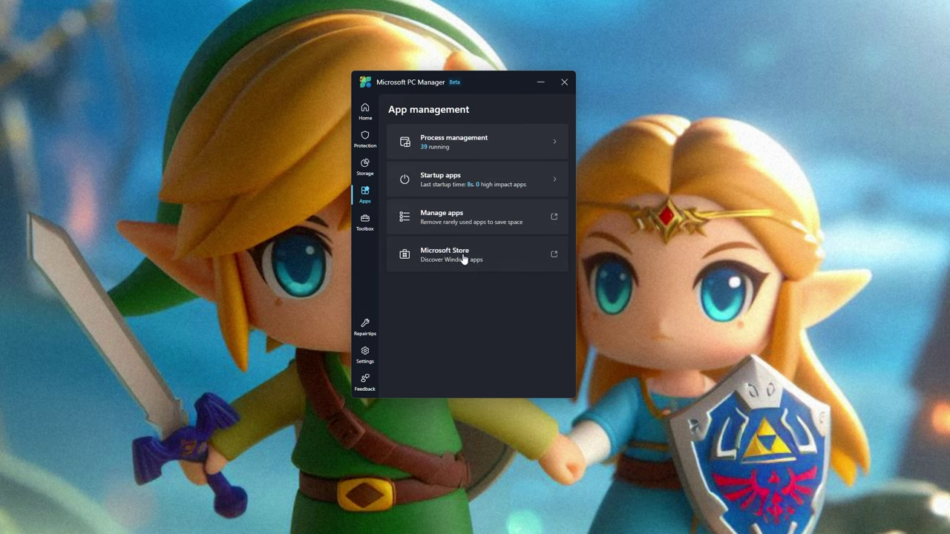
left_click(364, 222)
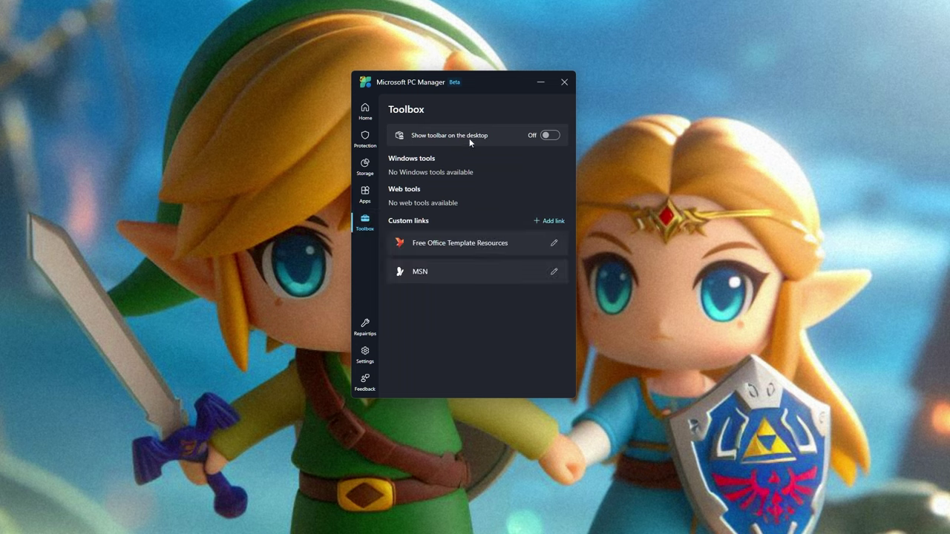
left_click(364, 112)
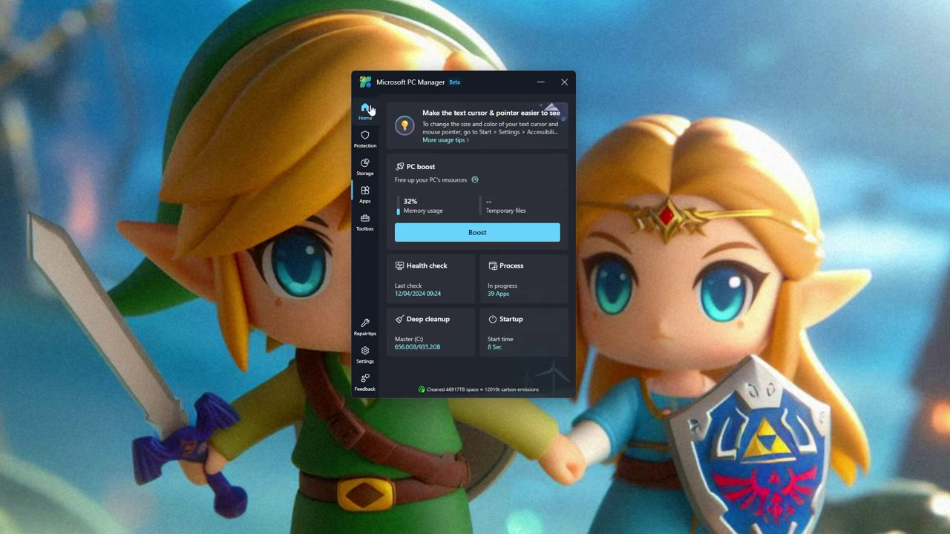